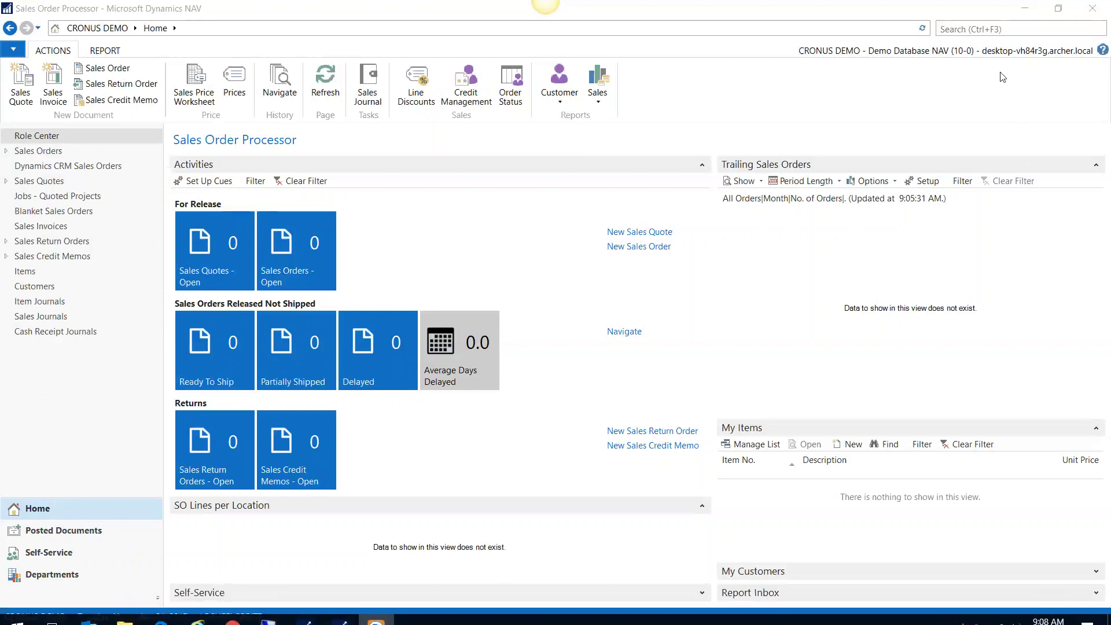
Step: Check the balance sheet and income statement account schedule settings in General Ledger Setup
click(961, 29)
text(gener)
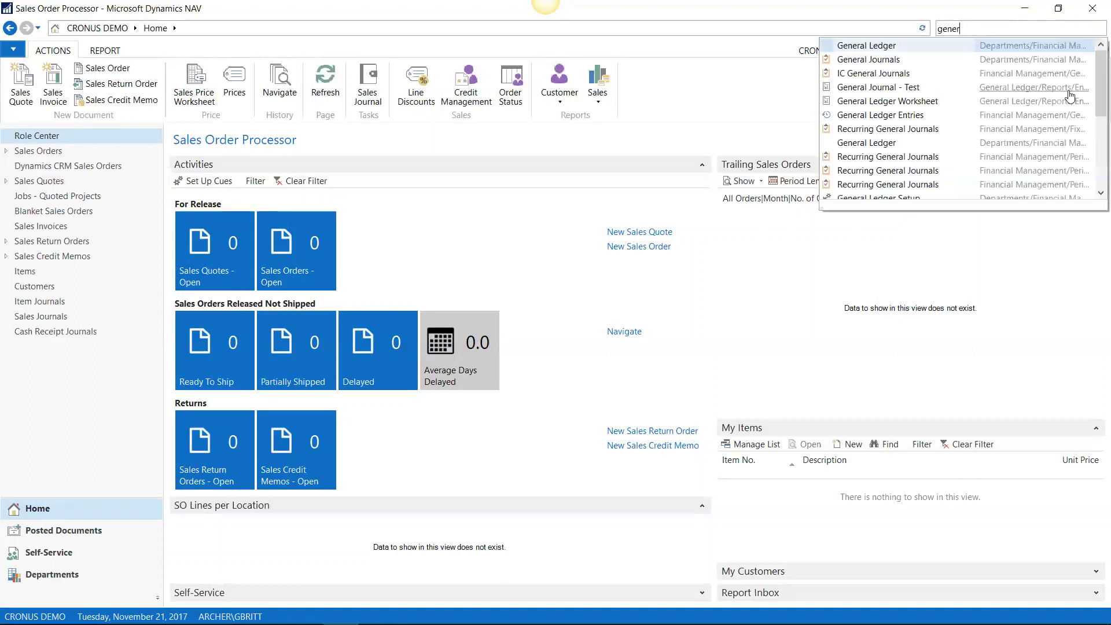
scroll(1001, 103, down, 1)
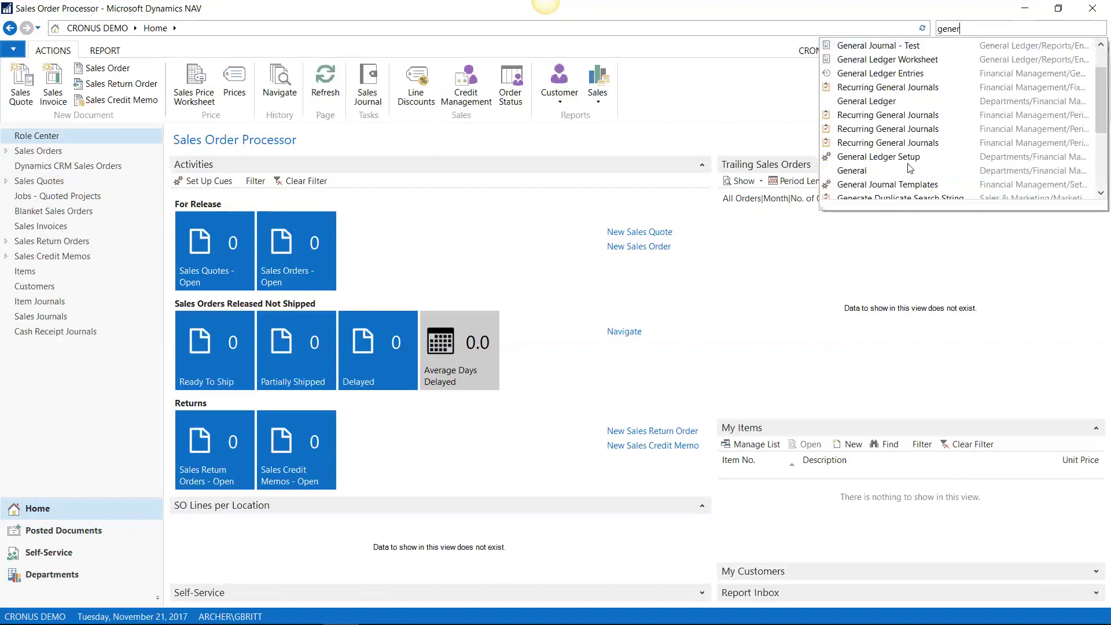
click(905, 159)
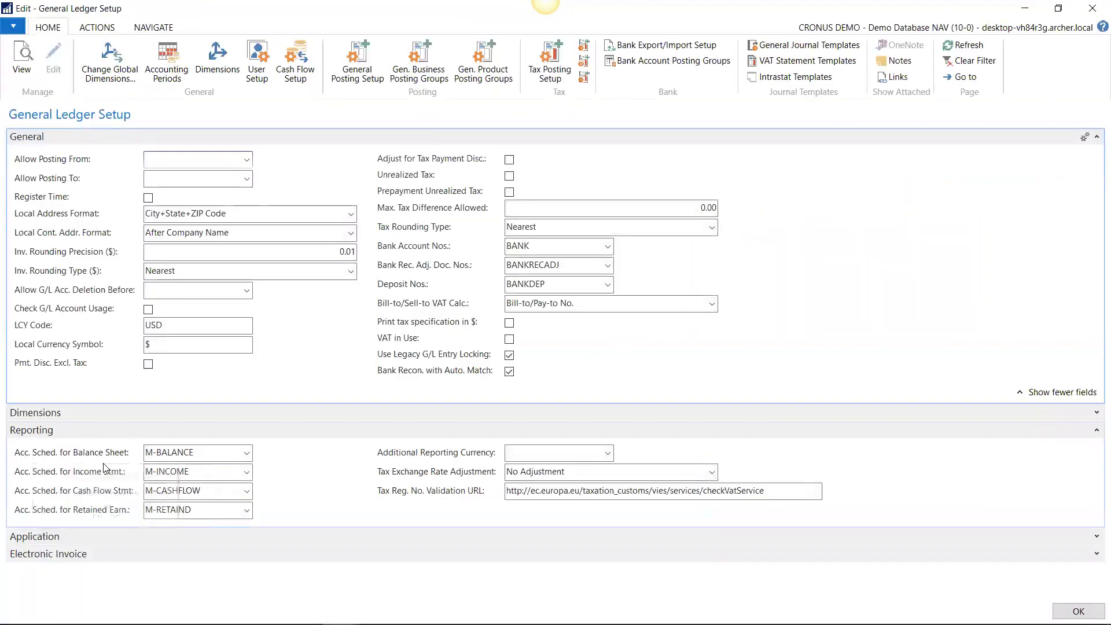
click(203, 453)
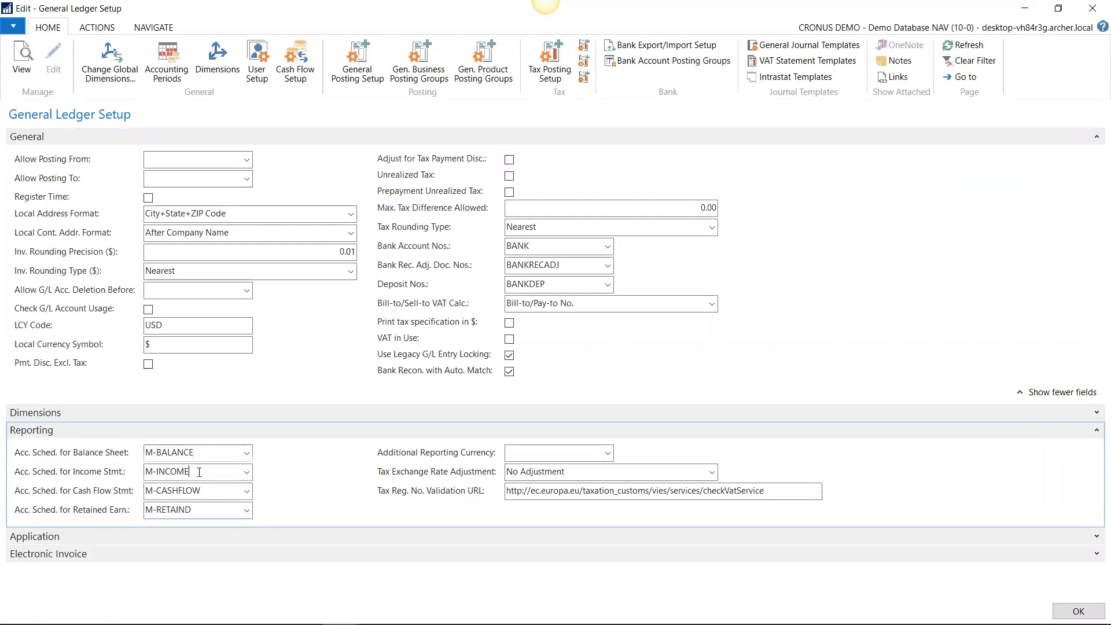
click(246, 452)
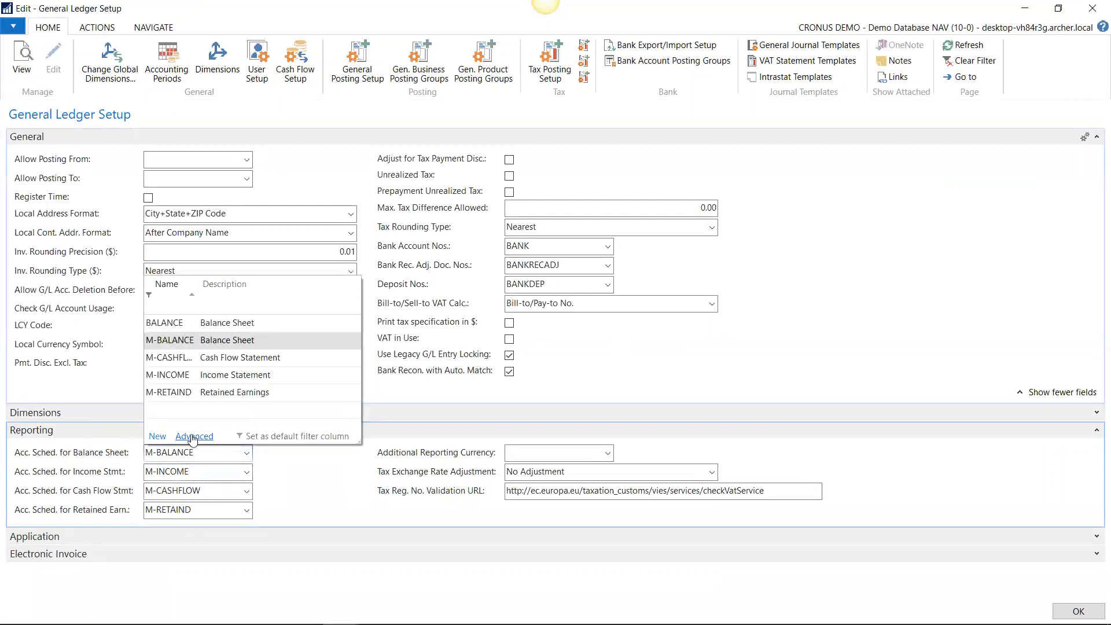
click(193, 436)
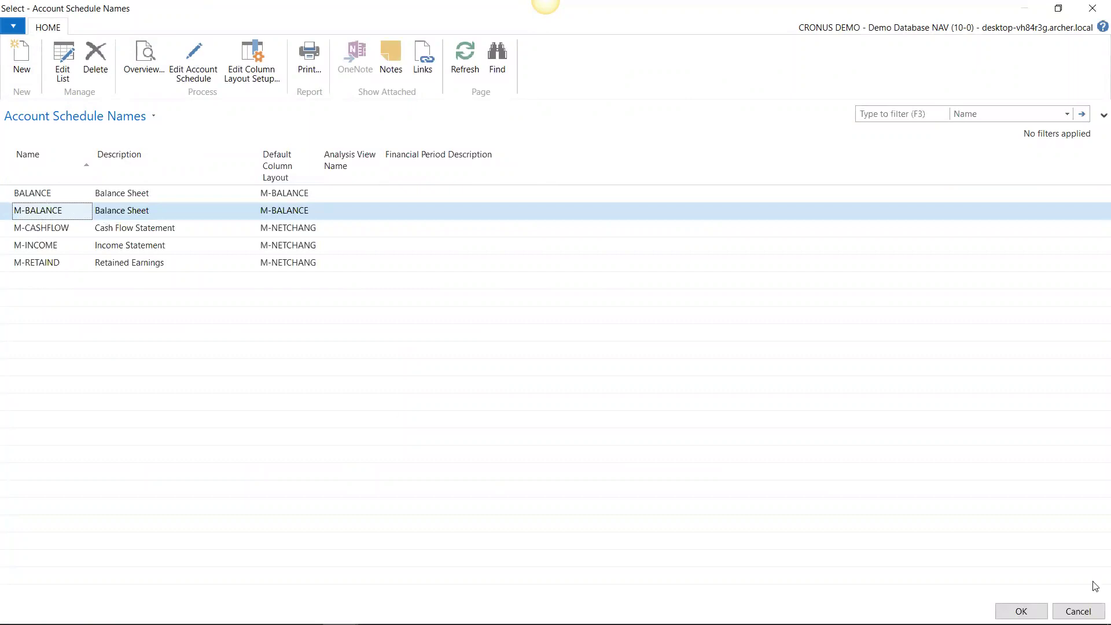
key(Return)
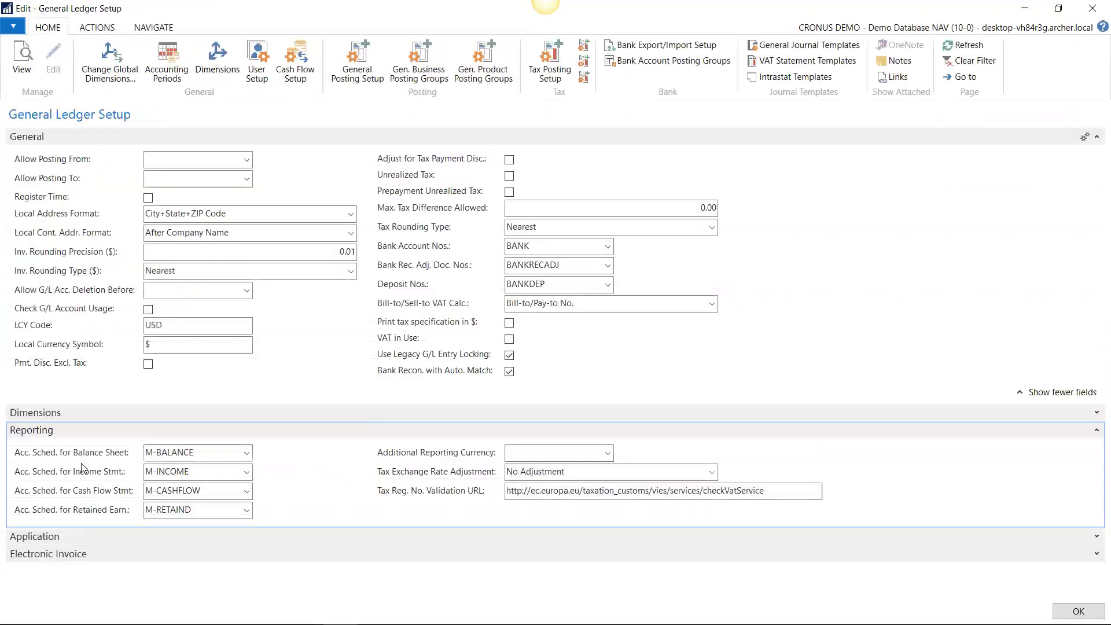
click(203, 472)
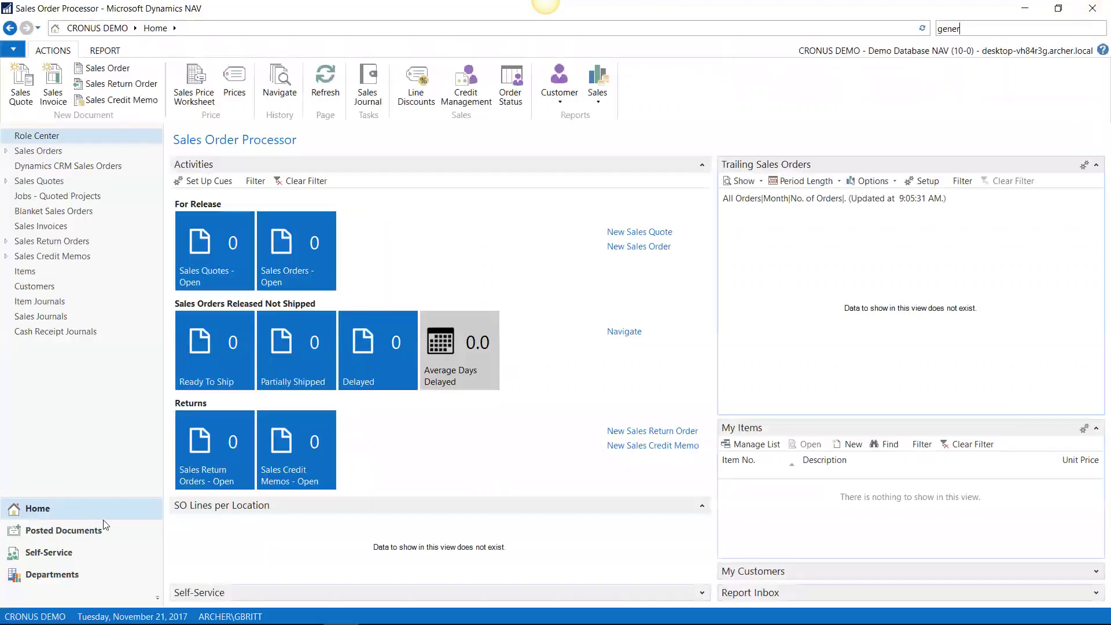
Step: Review accounts 25000–25400 in the Chart of Accounts, then return to General Ledger
click(73, 576)
click(220, 117)
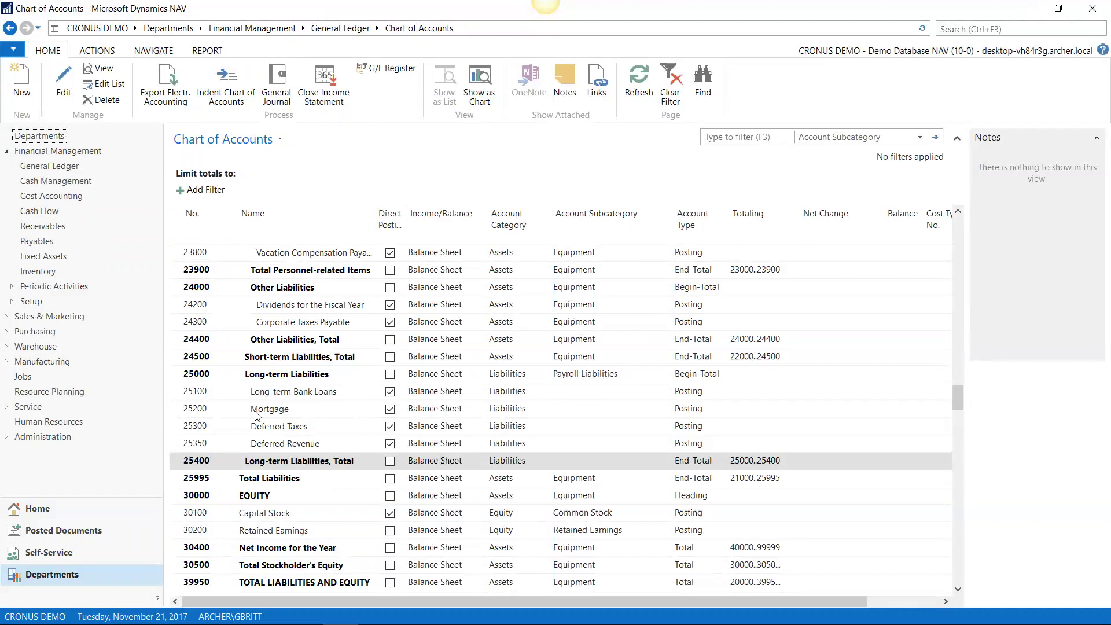
click(50, 168)
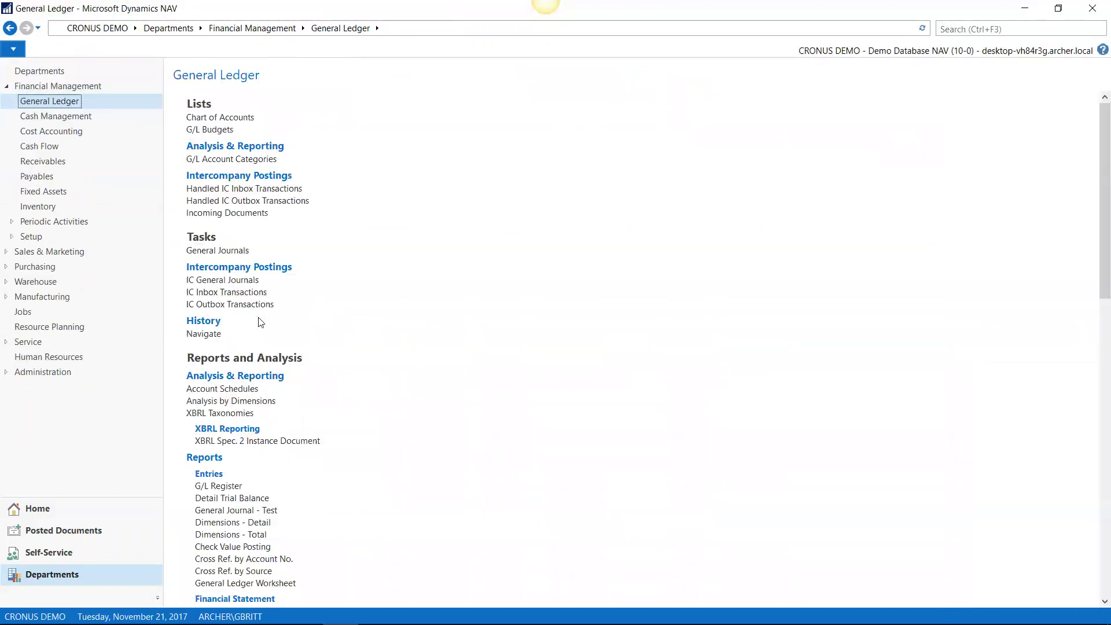
Step: Open Account Schedules and start editing the M-BALANCE schedule
click(235, 389)
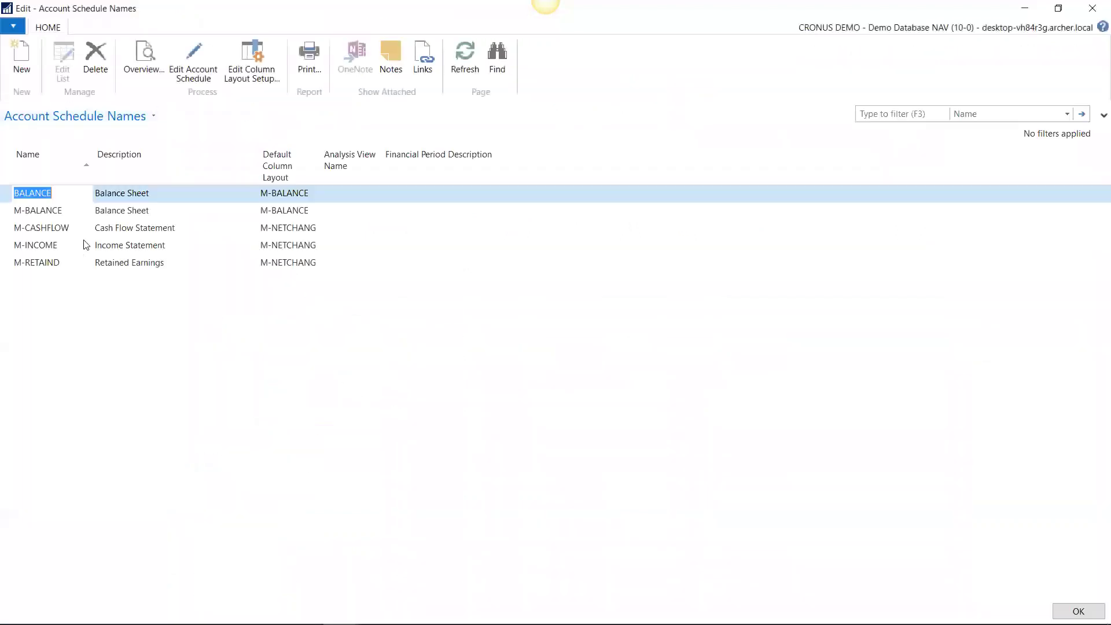
click(125, 207)
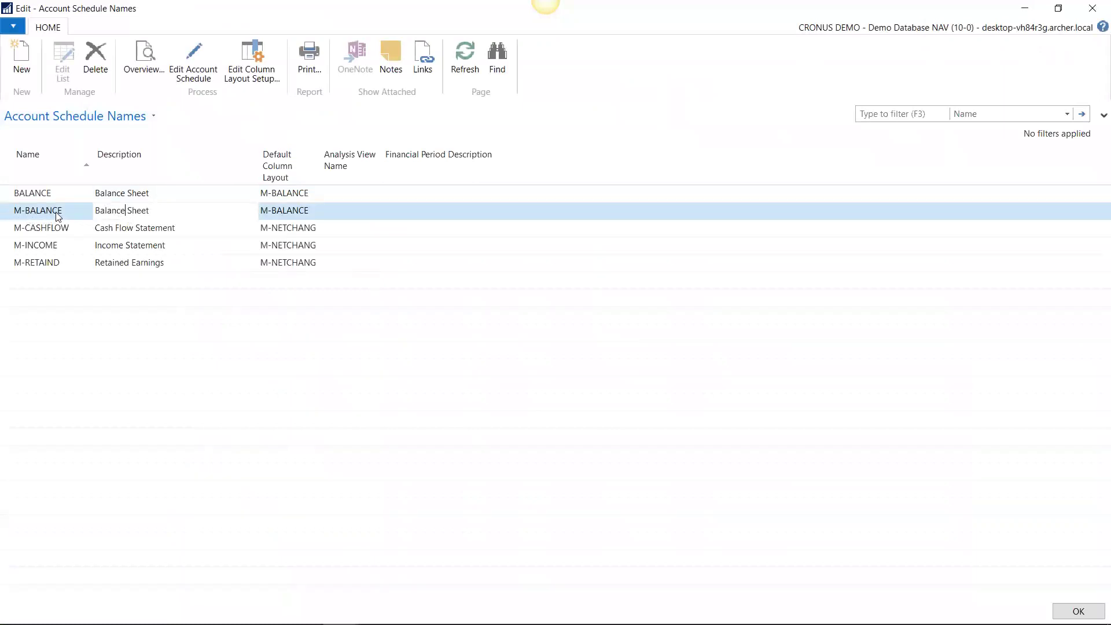
click(197, 58)
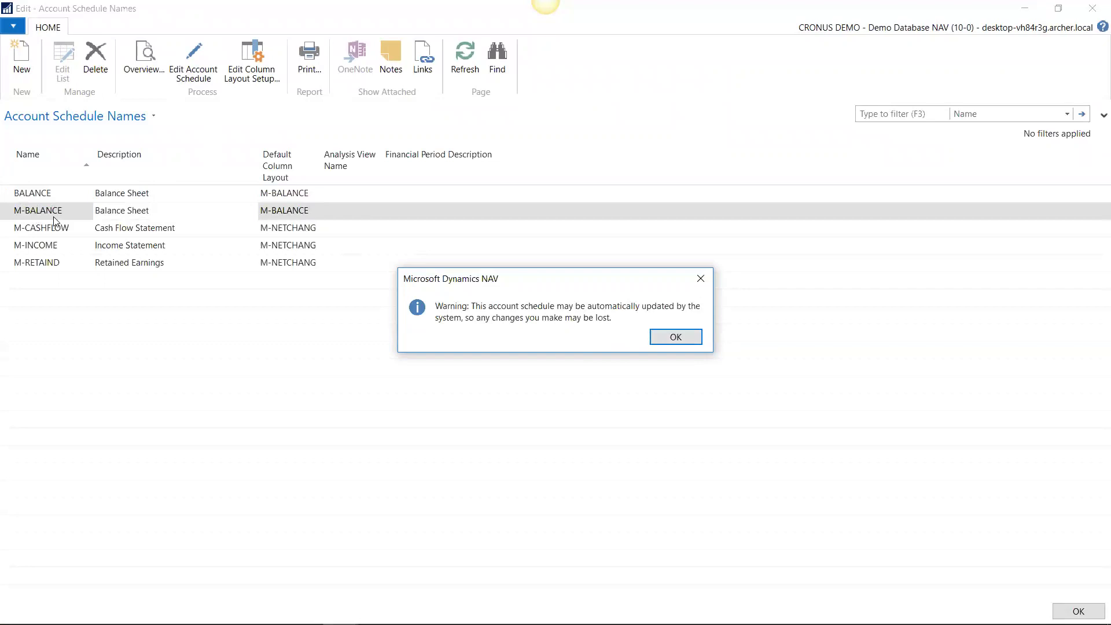
Step: Acknowledge the automatic-update warning, scroll the M-BALANCE rows, and close the schedule
click(686, 337)
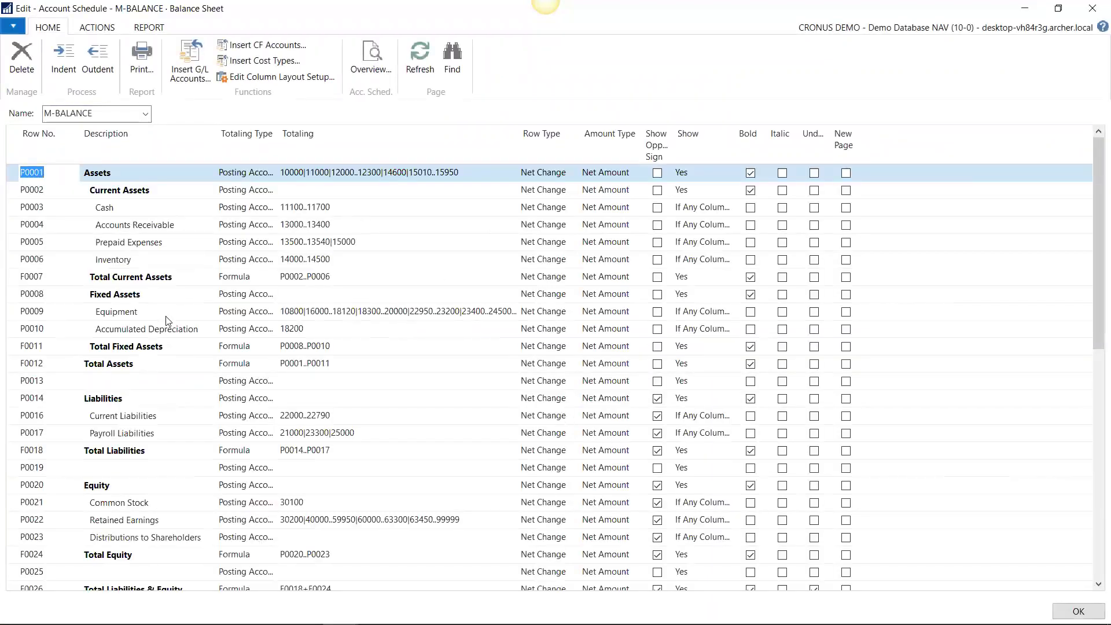
scroll(165, 321, down, 2)
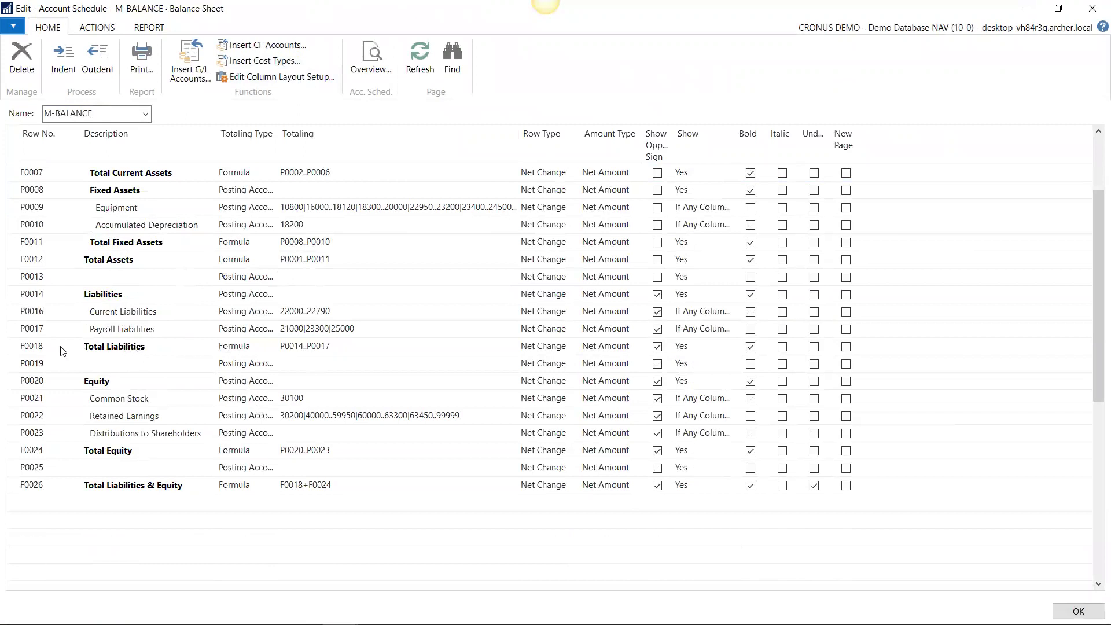
click(1093, 7)
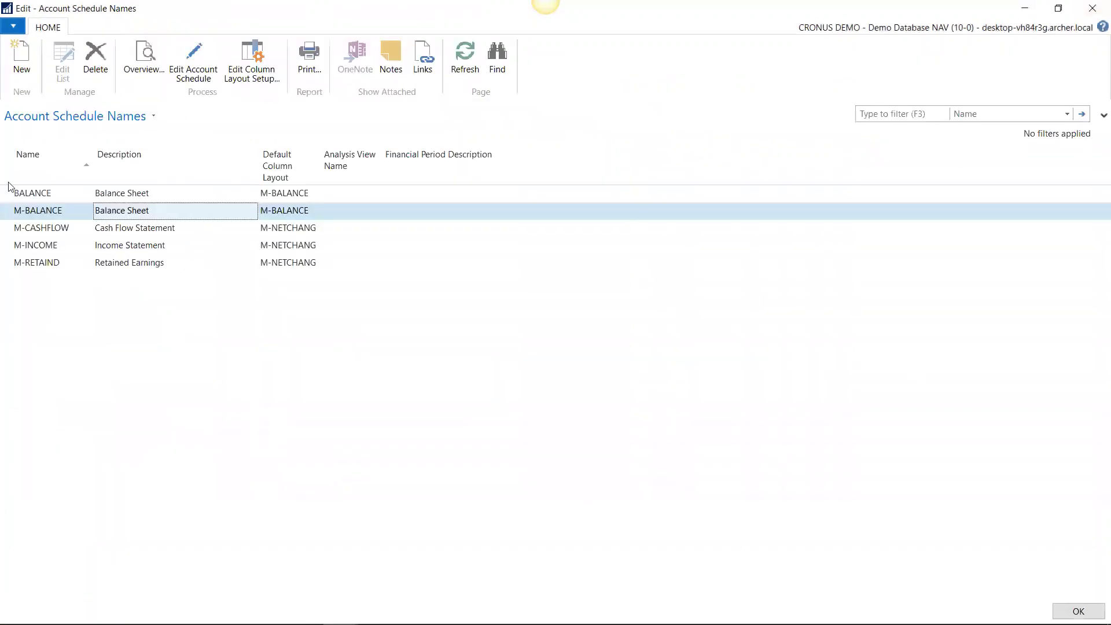
Step: View the BALANCE schedule's rows, then close it and the Account Schedule Names list
click(33, 197)
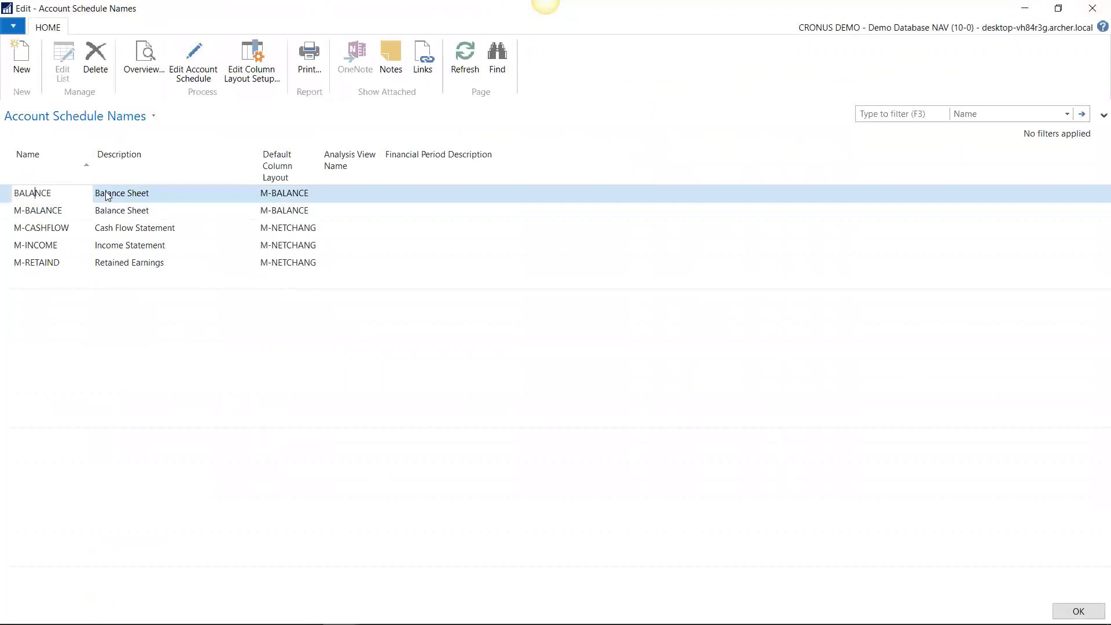
click(194, 58)
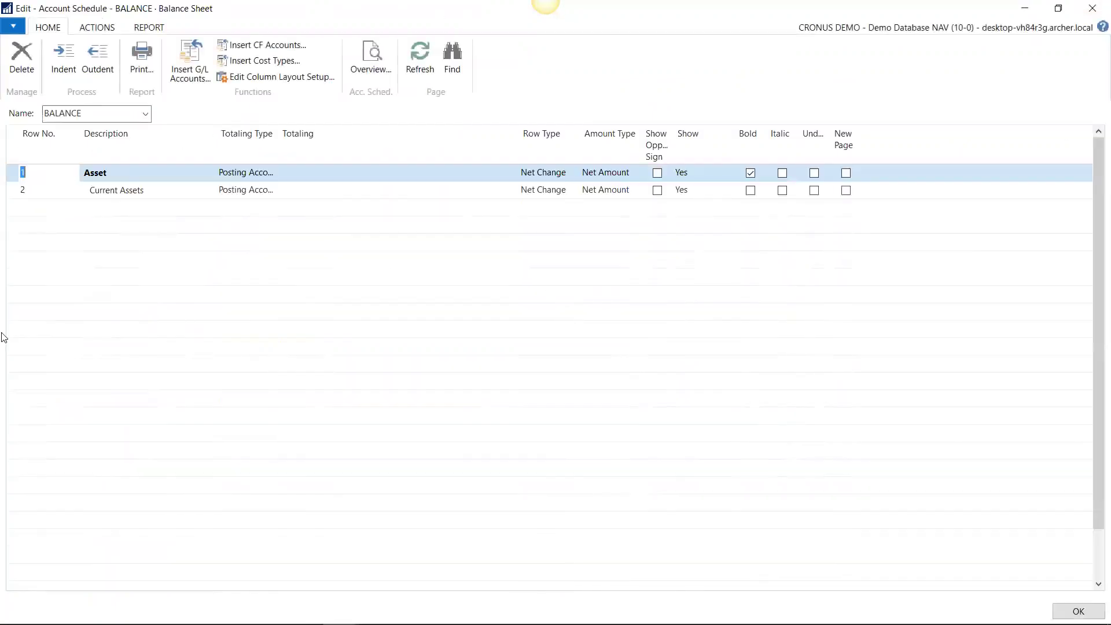
click(1094, 8)
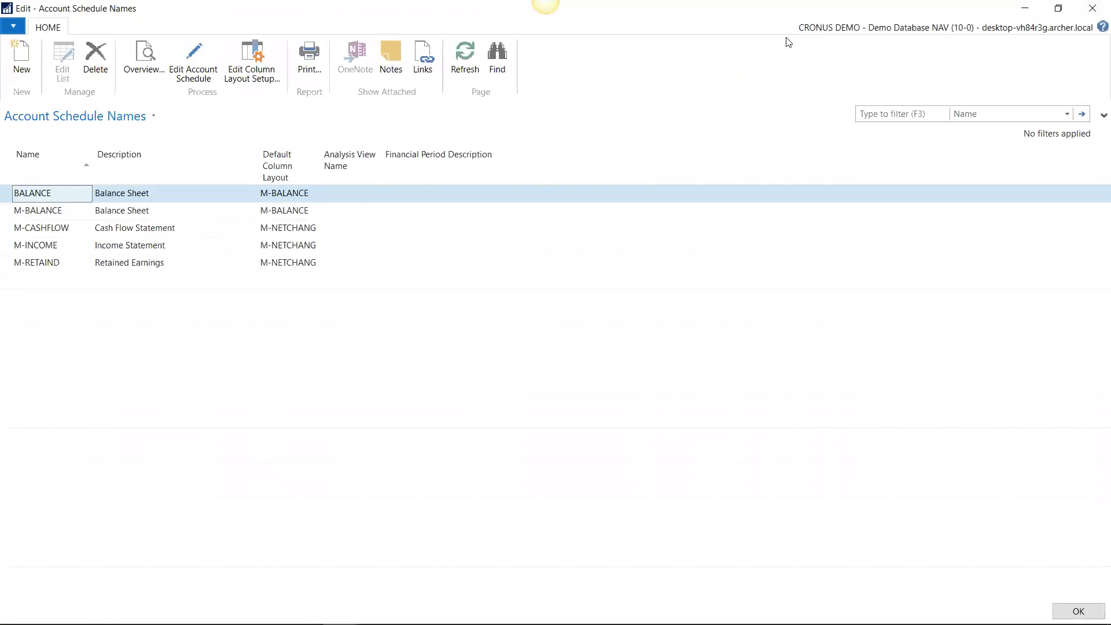
click(1093, 8)
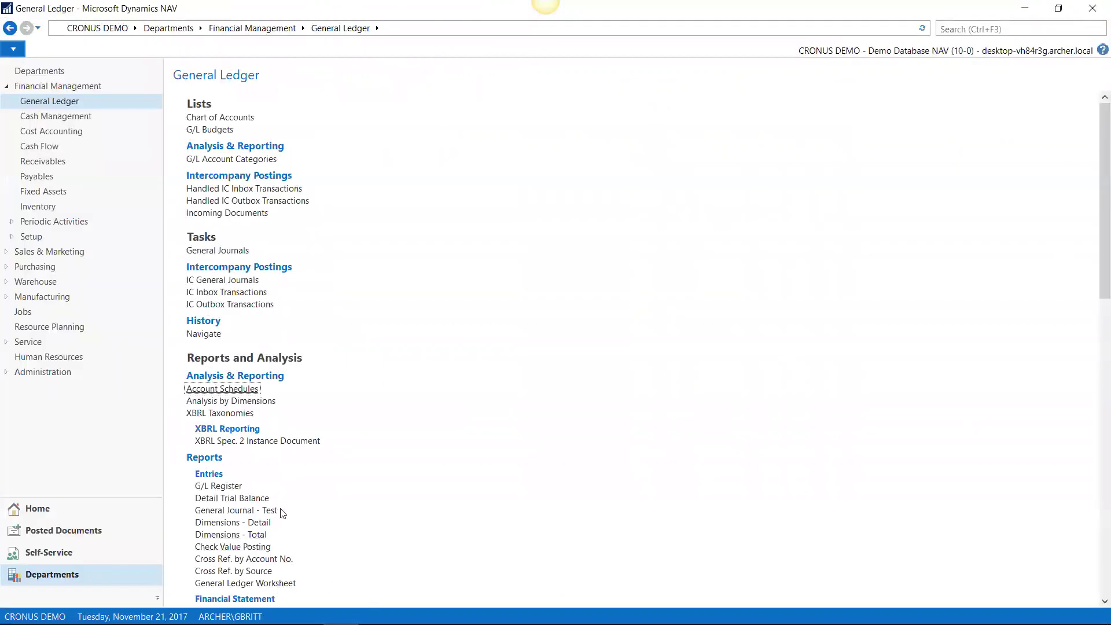
Step: Open G/L Account Categories, expand Liabilities, and switch the list to editing
click(195, 165)
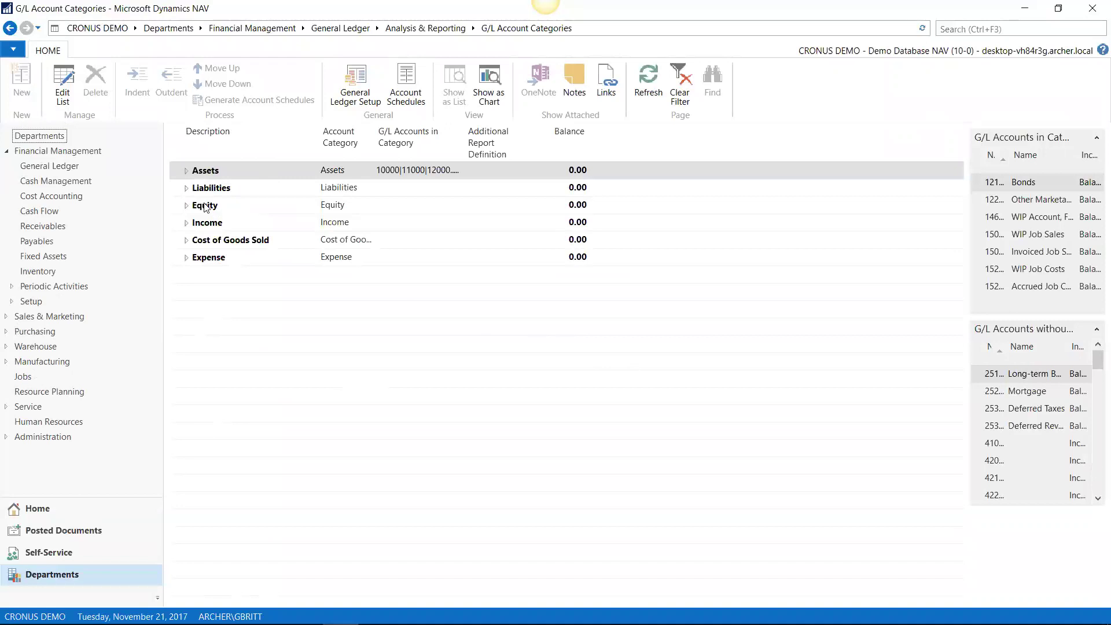
click(186, 189)
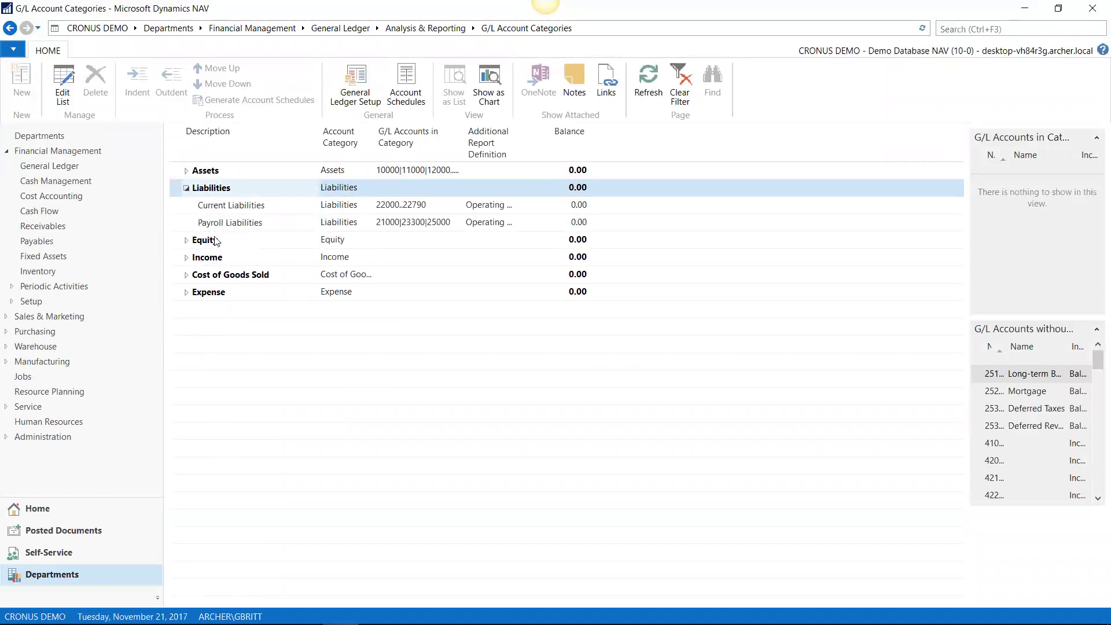
click(62, 84)
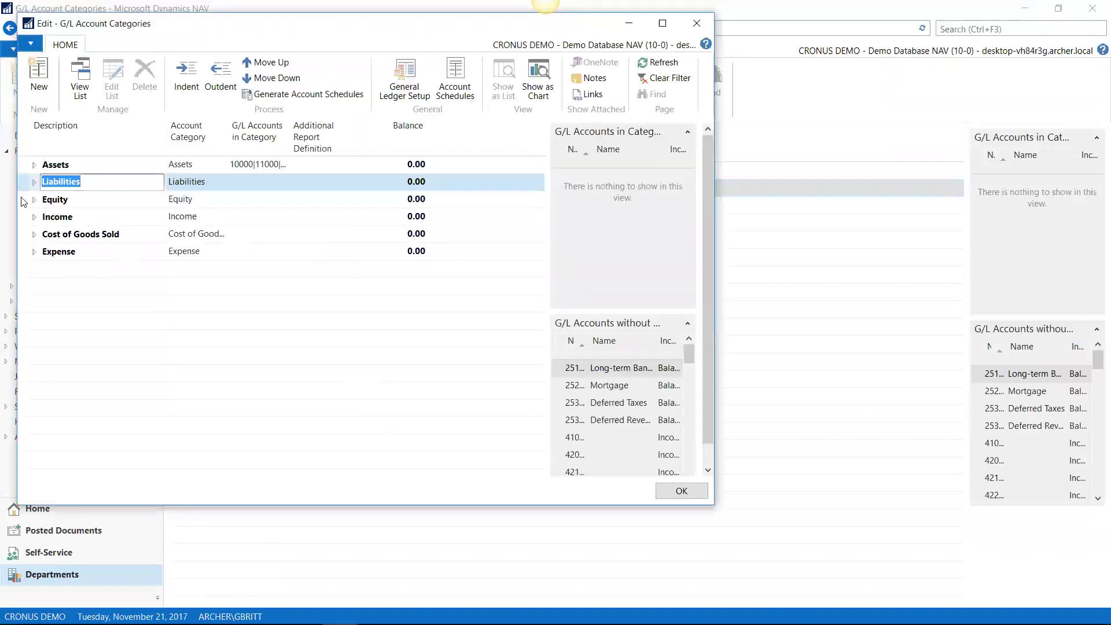
Step: Add a Long Term Liabilities subcategory after Payroll Liabilities with Financing Activities report definition
click(35, 183)
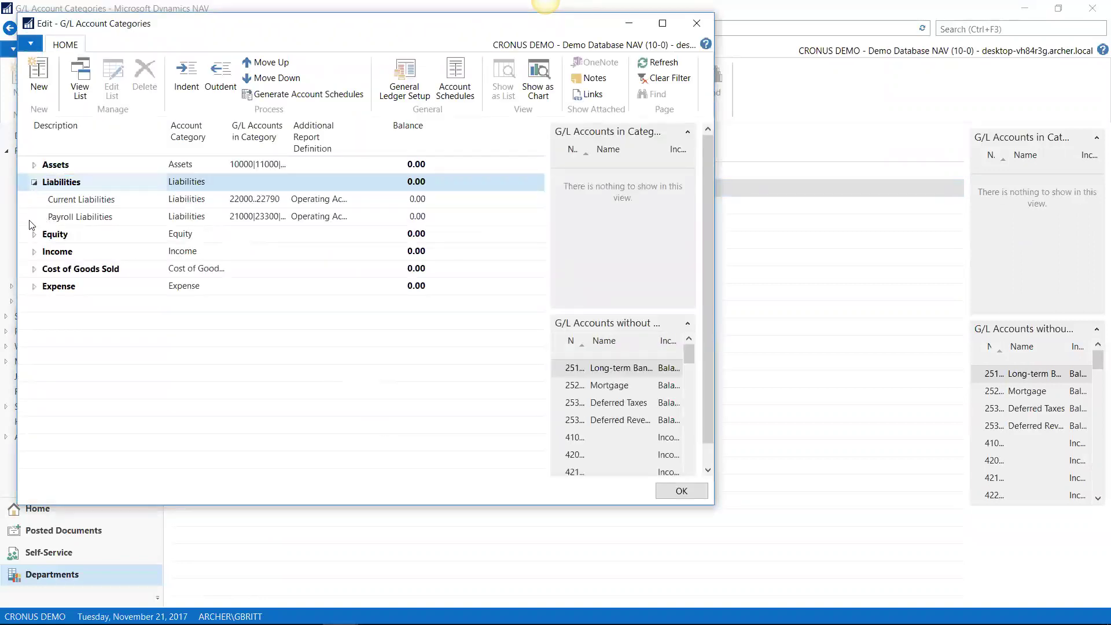
click(35, 222)
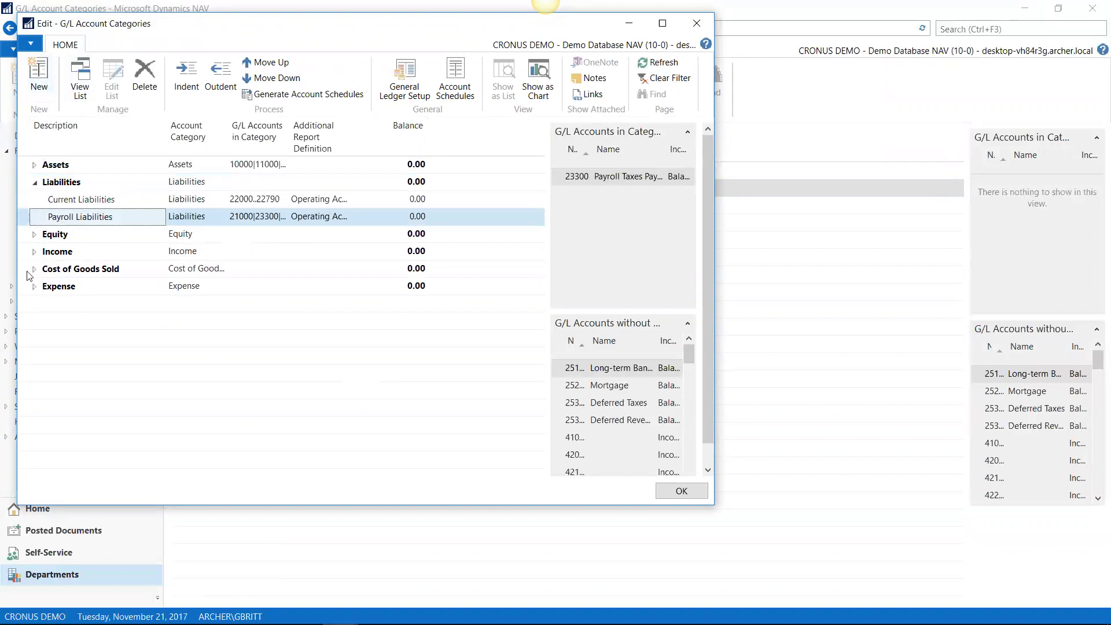
click(38, 75)
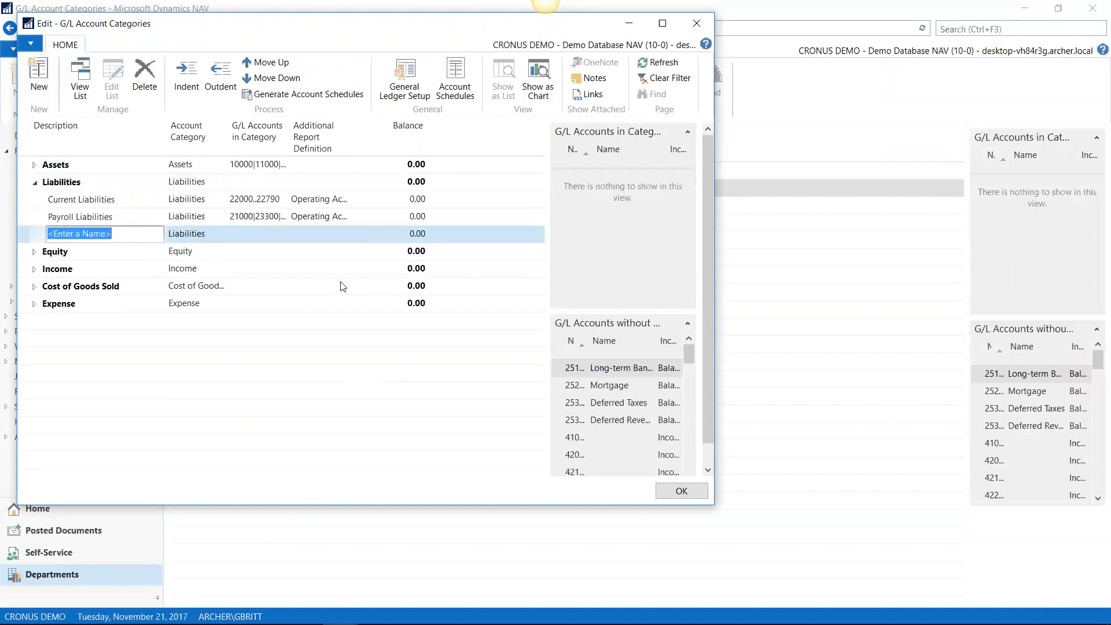
text(Long )
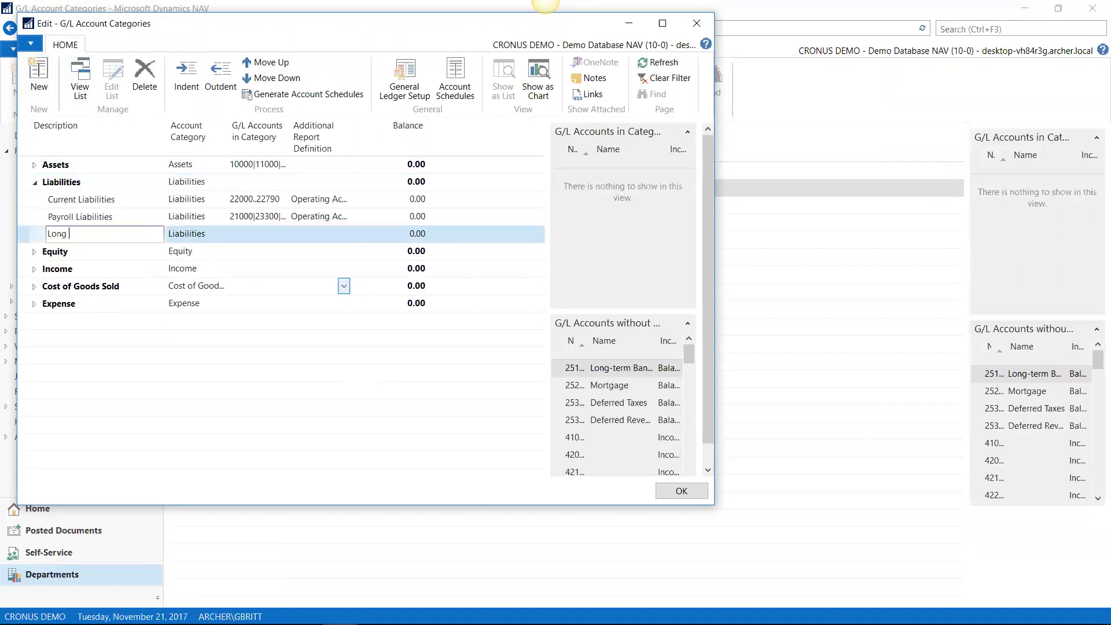
text(Term Liabilities)
key(Tab)
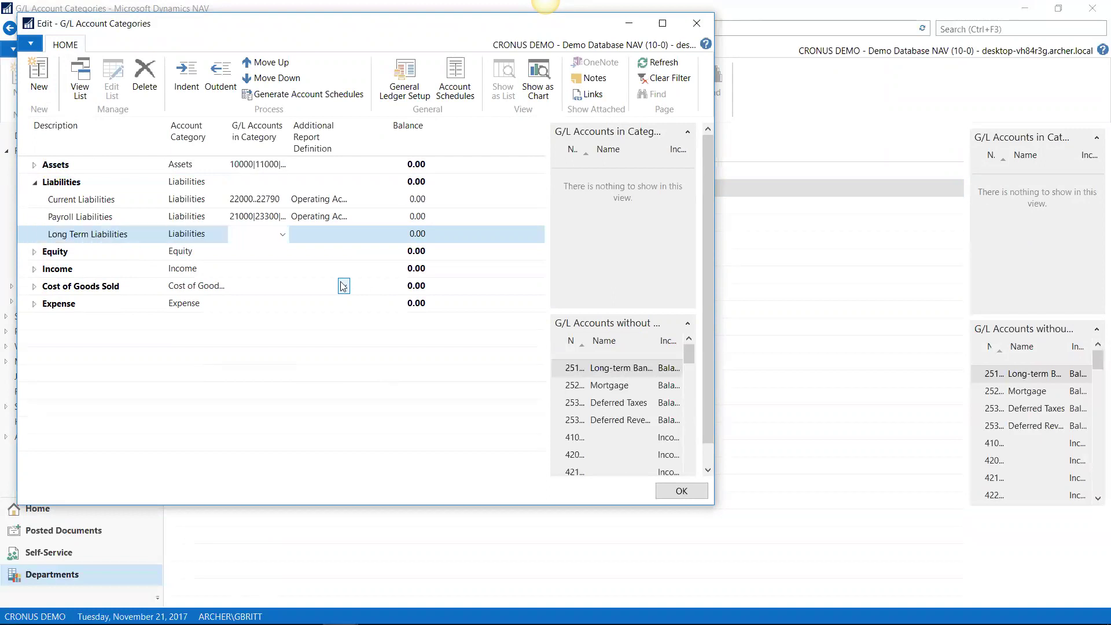
key(Tab)
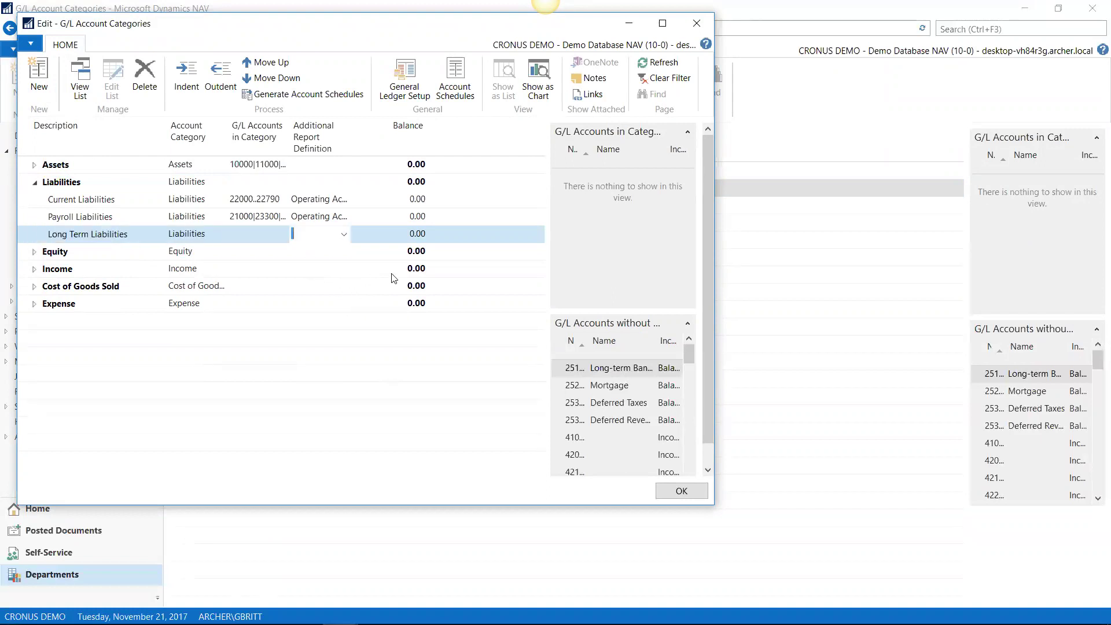
text(fi)
key(Tab)
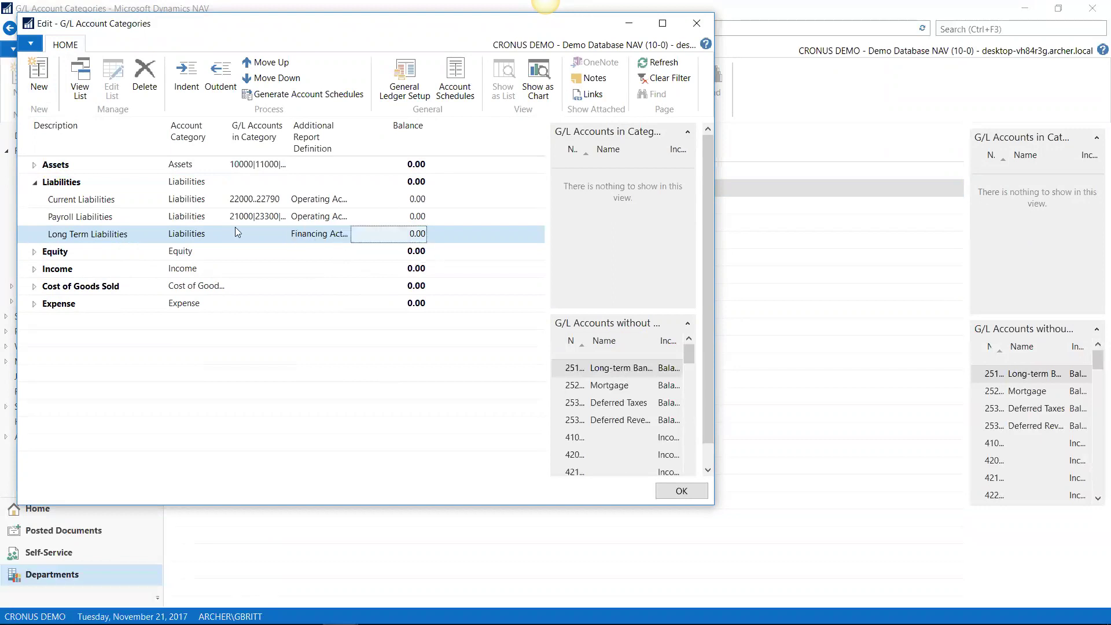
click(282, 236)
click(283, 234)
scroll(144, 336, down, 8)
scroll(163, 351, down, 5)
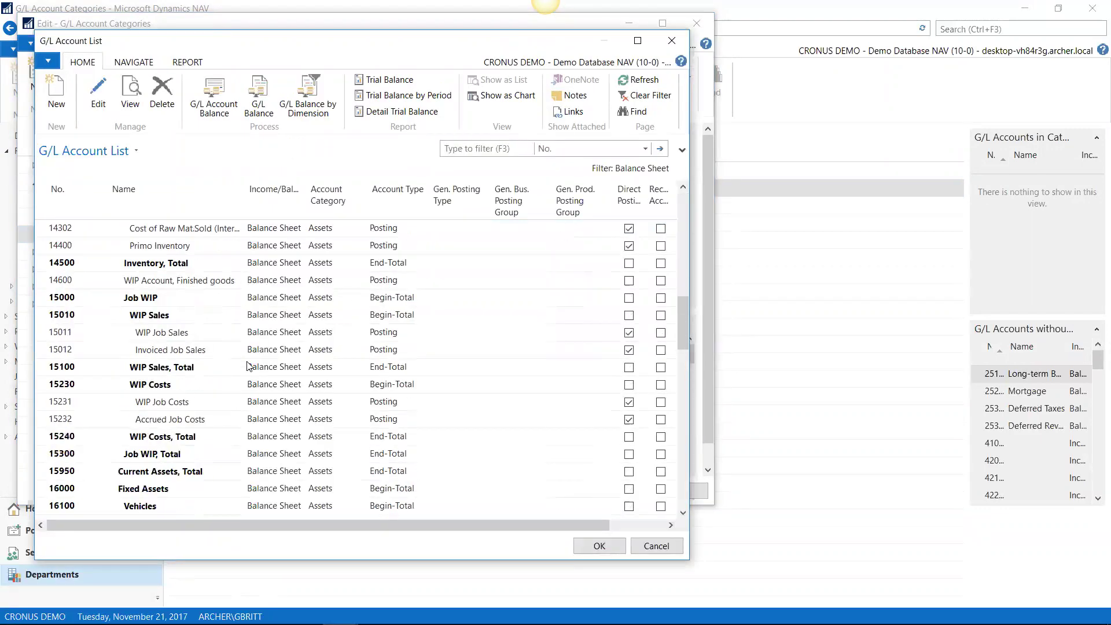
scroll(249, 367, down, 2)
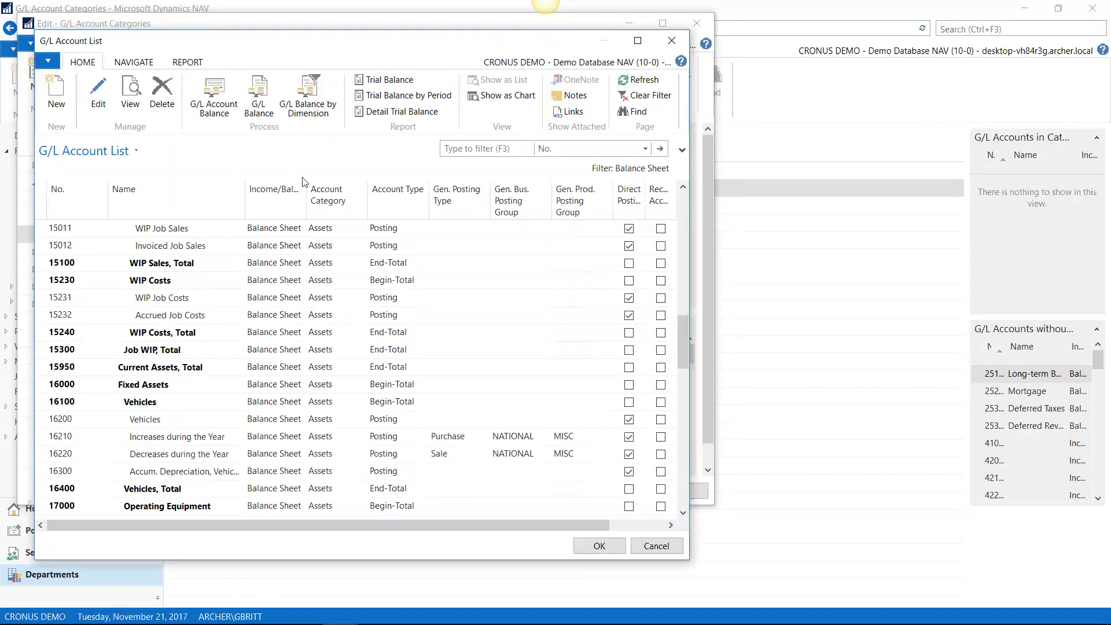
scroll(432, 291, down, 3)
scroll(431, 291, down, 2)
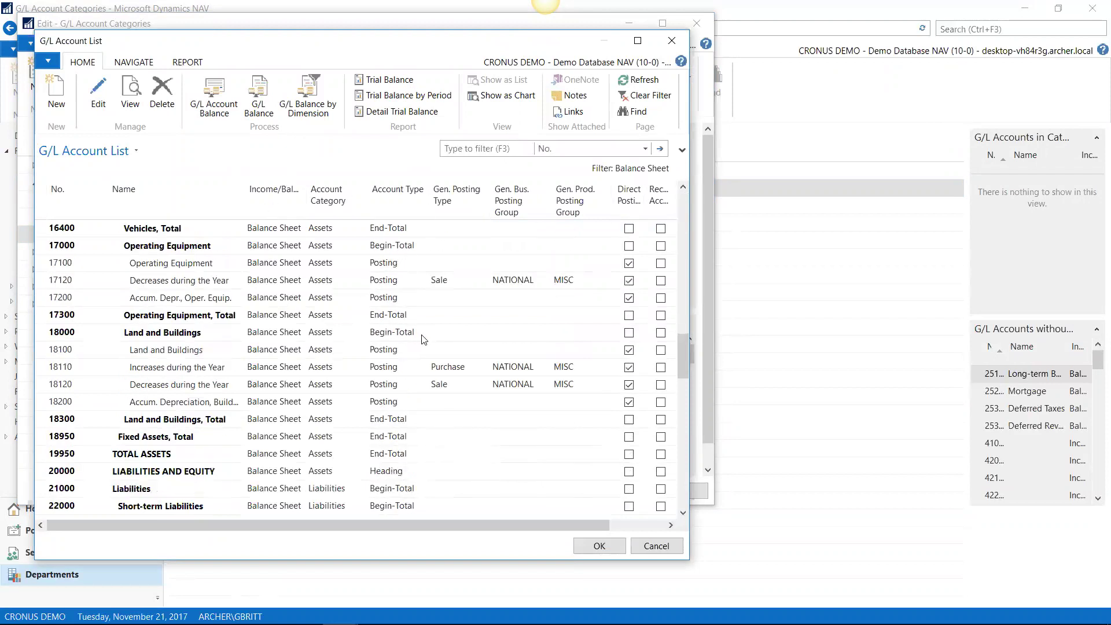
key(Escape)
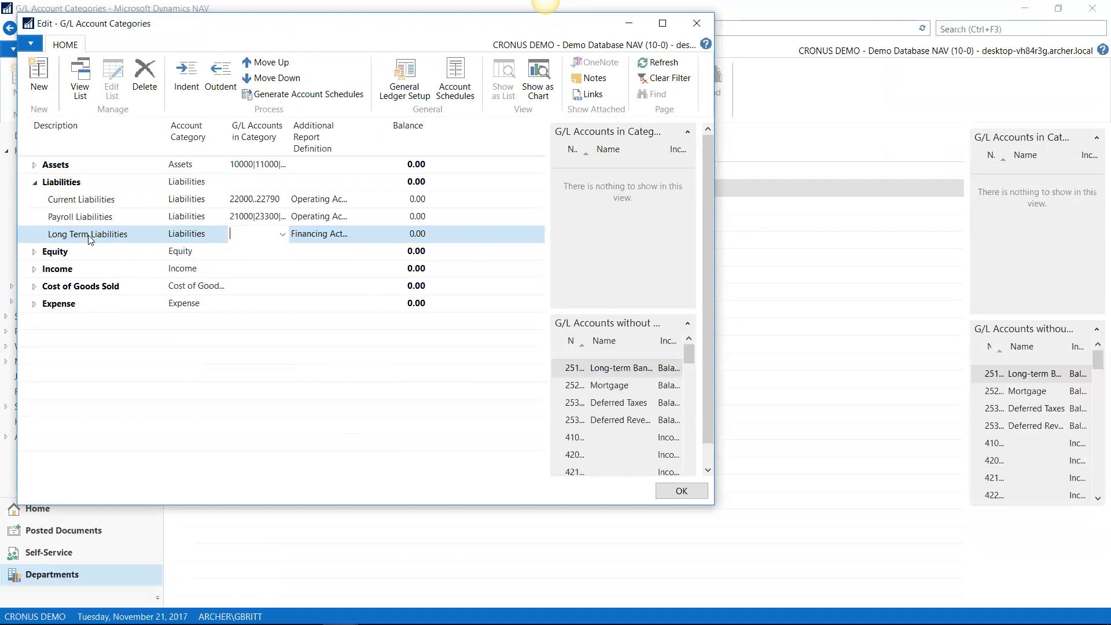
click(130, 236)
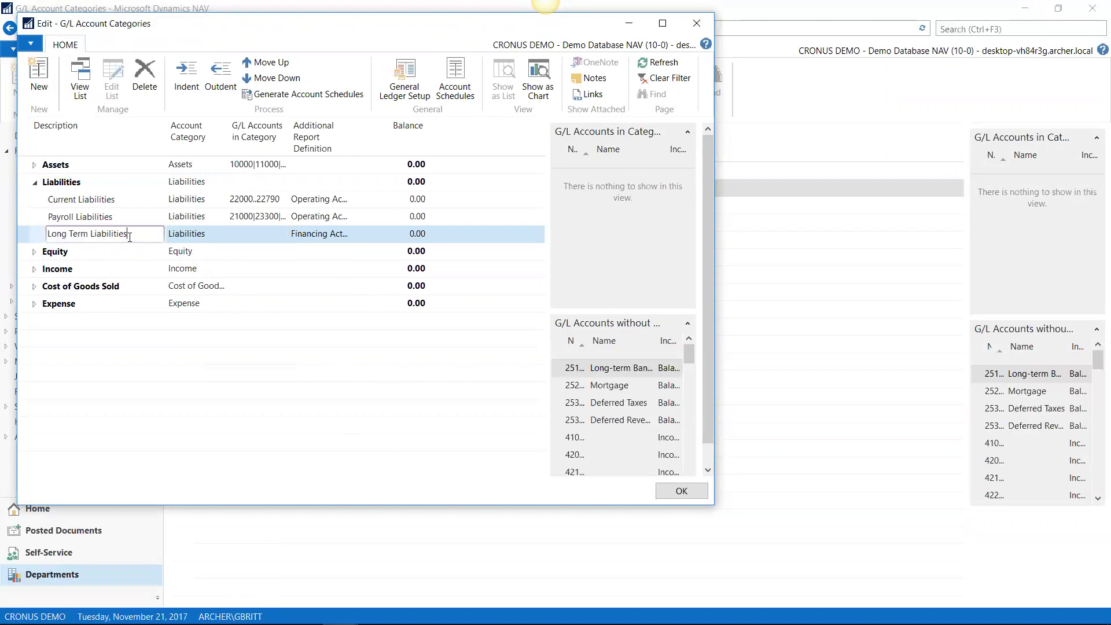
Step: Save the G/L account categories, then open the Chart of Accounts from General Ledger
click(677, 493)
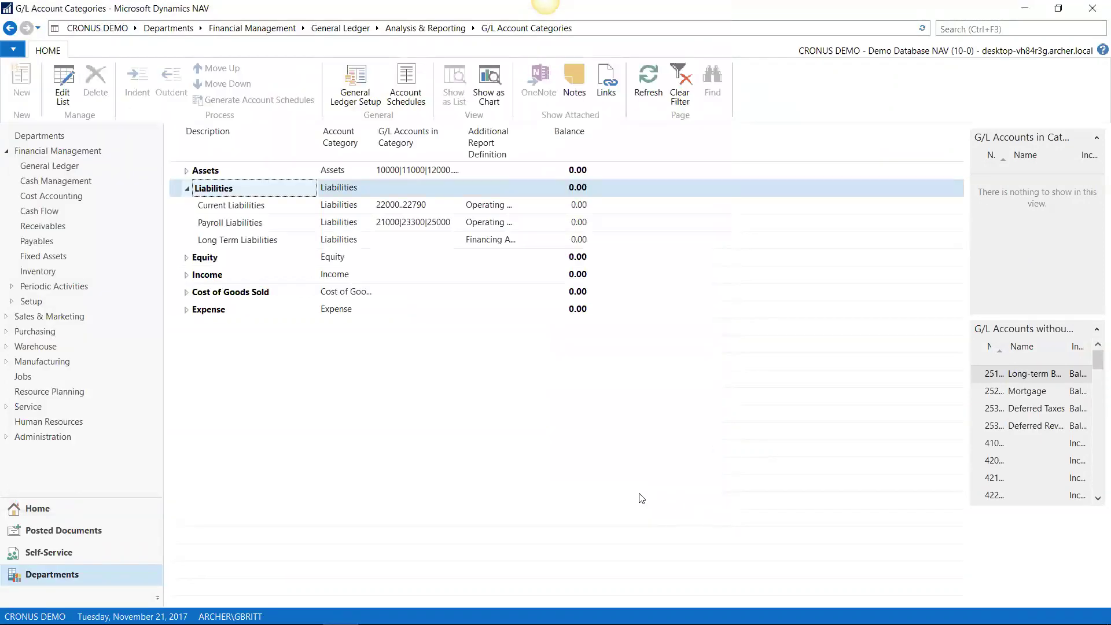
click(213, 243)
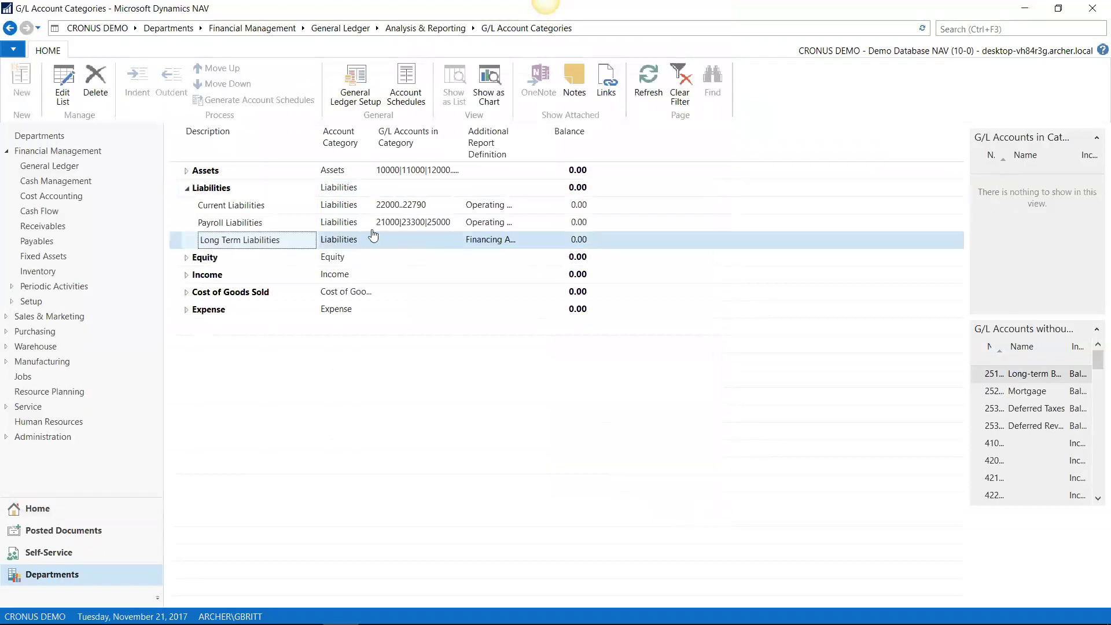
click(58, 168)
click(222, 115)
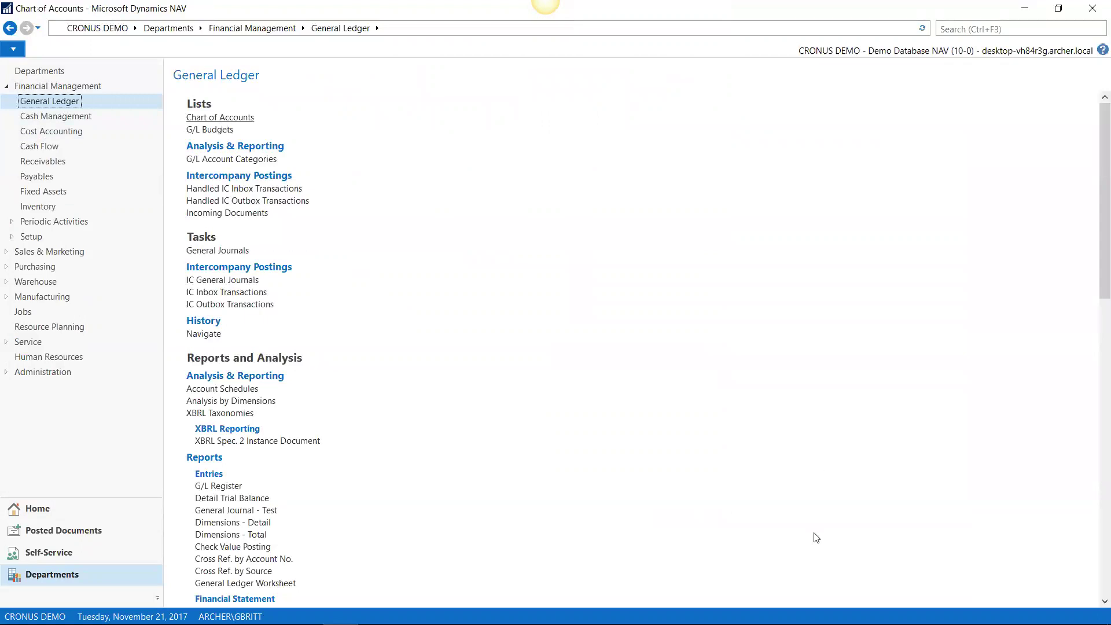
scroll(631, 475, down, 1)
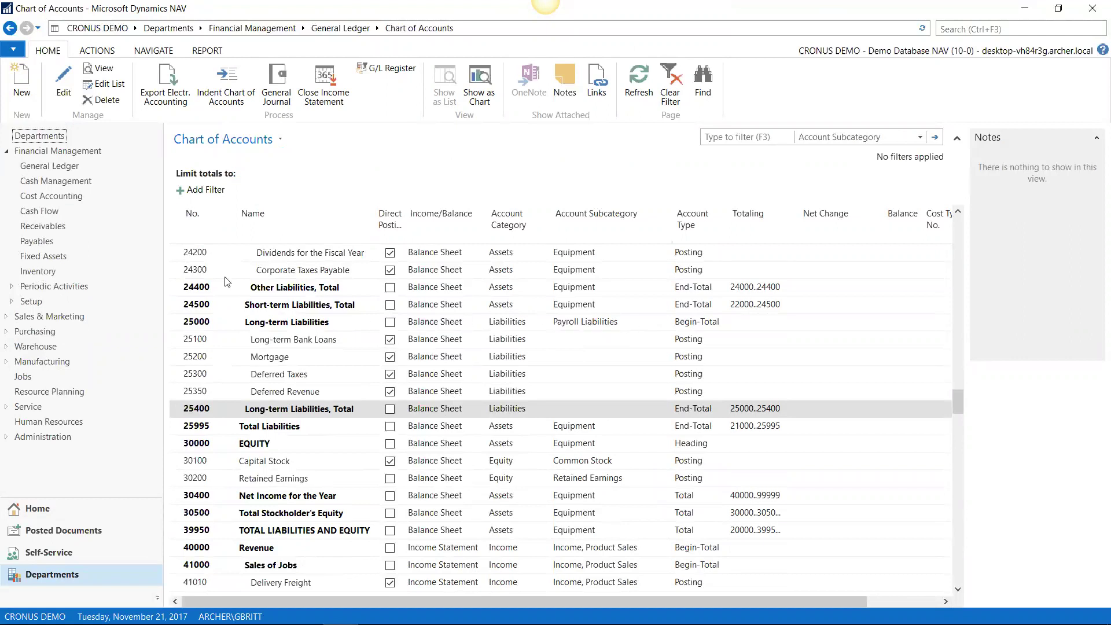
Step: Set account 25100 Long-term Bank Loans' subcategory to Long Term Liabilities
click(110, 84)
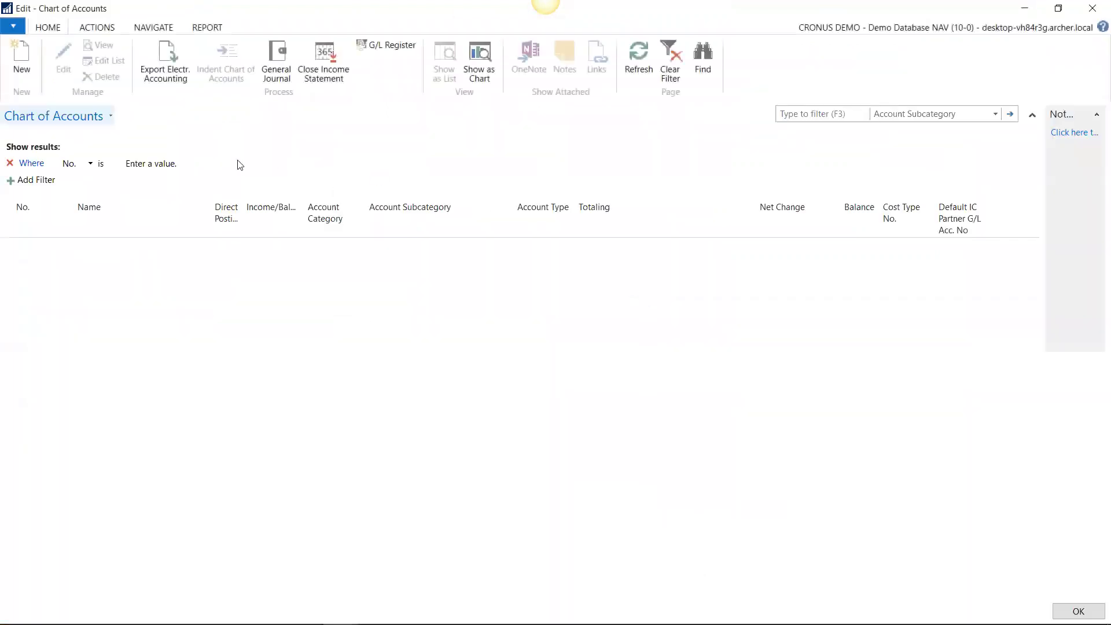
click(409, 393)
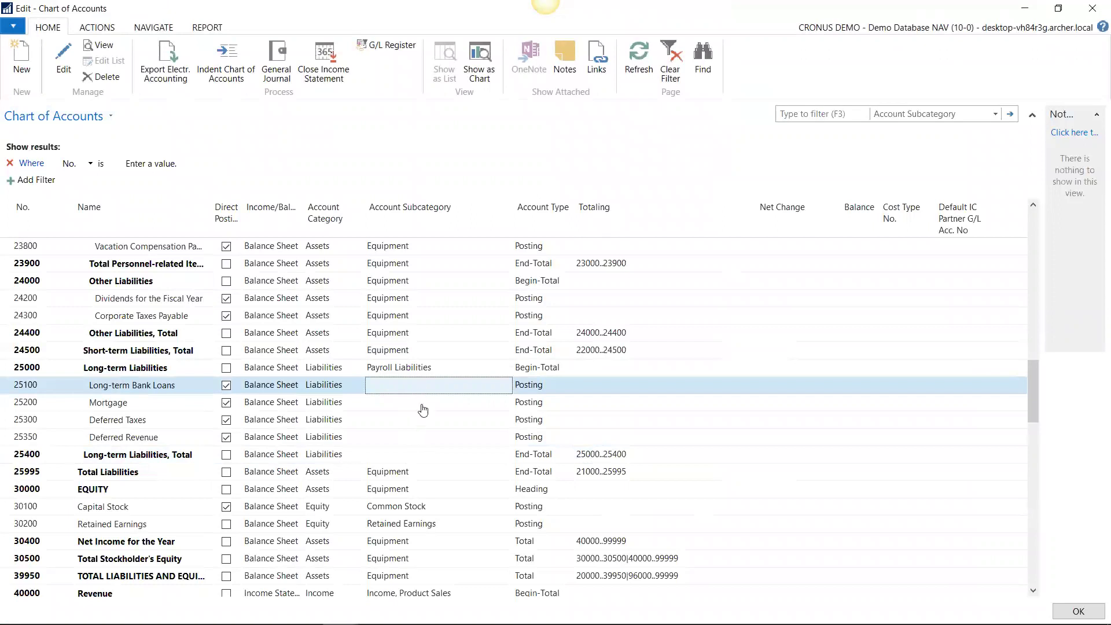
click(63, 58)
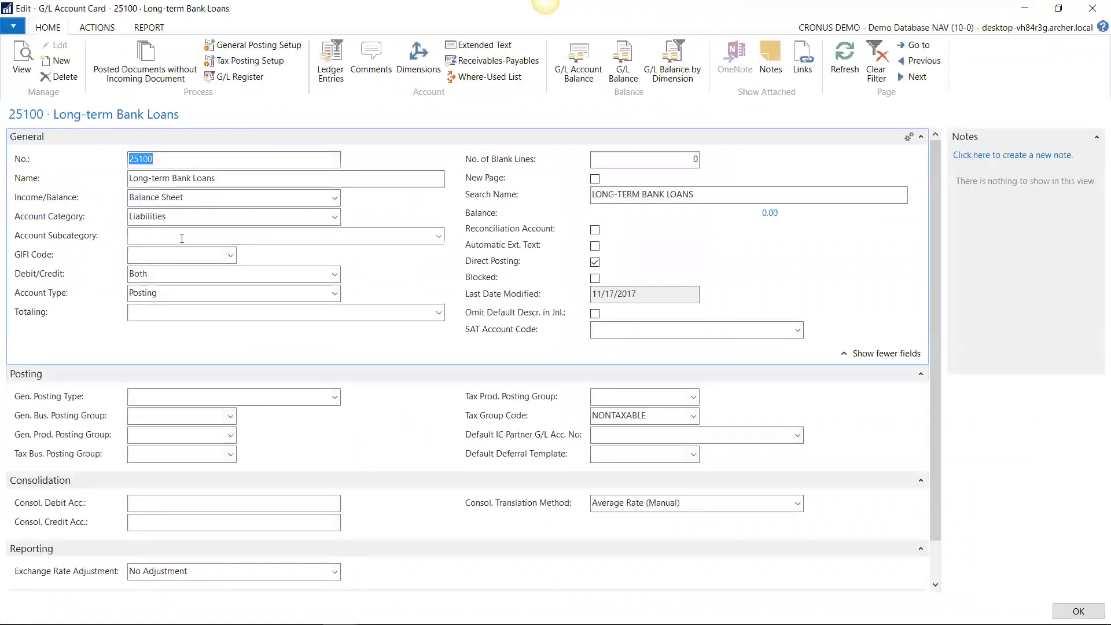
click(150, 235)
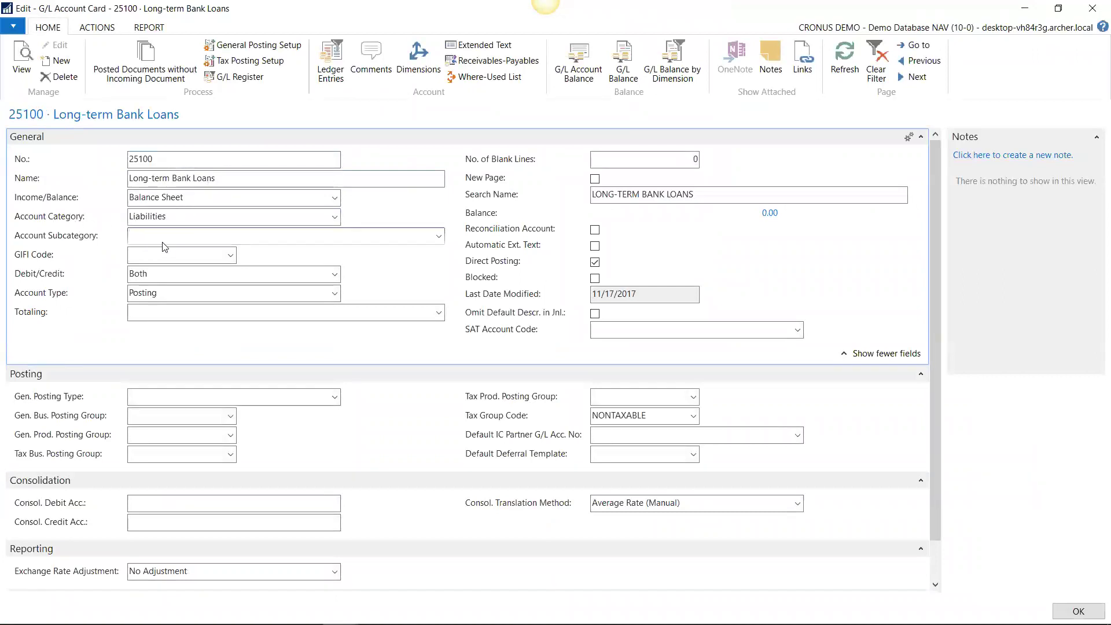
click(439, 236)
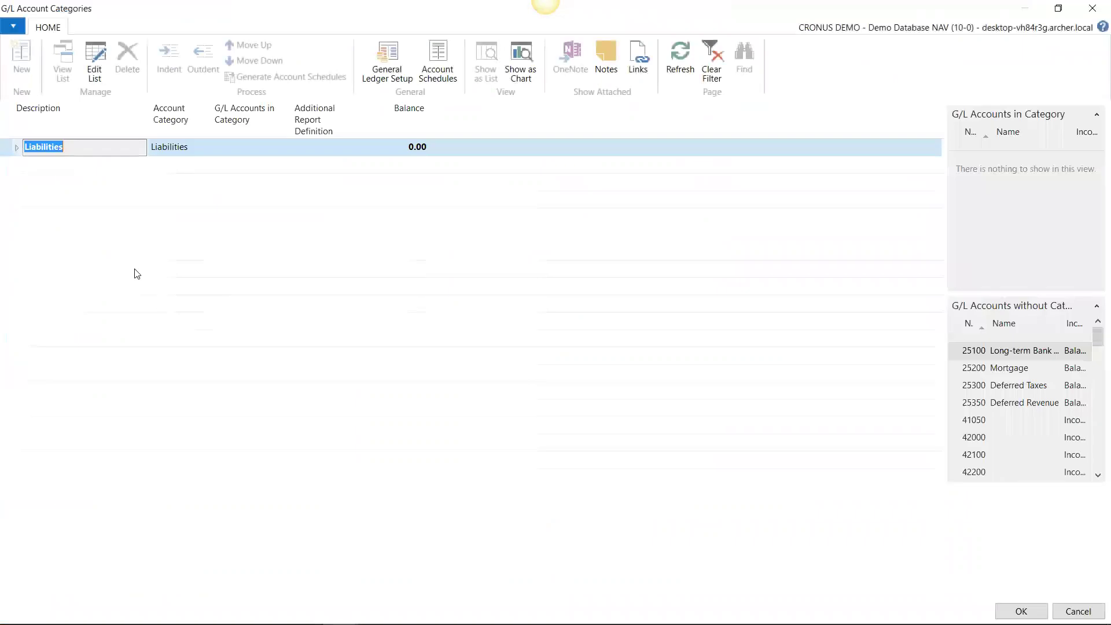
click(17, 148)
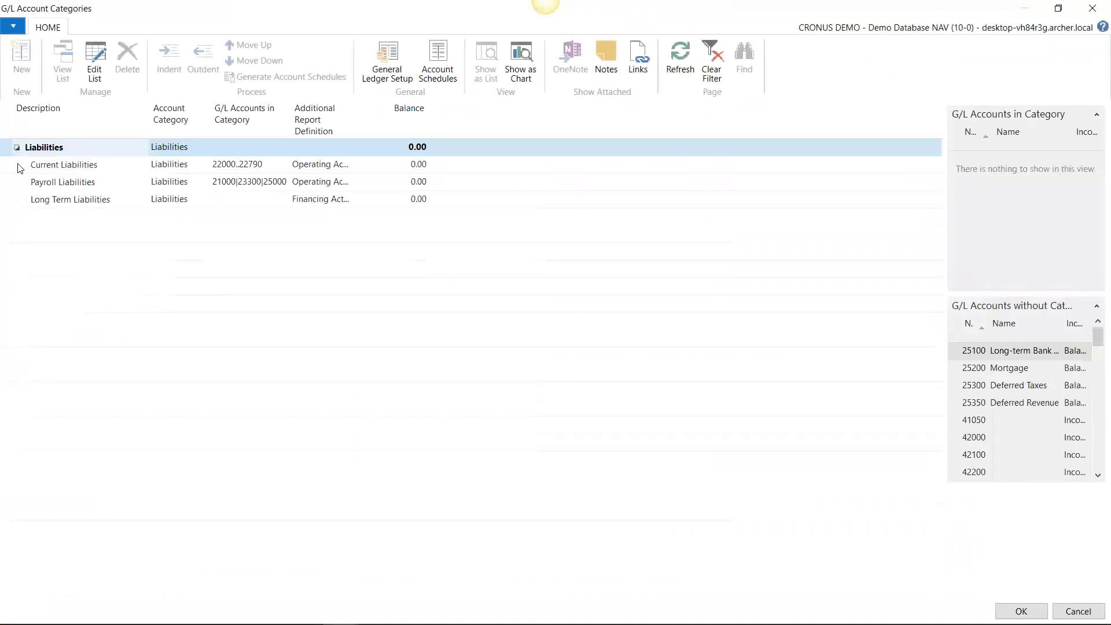
click(50, 200)
click(1021, 612)
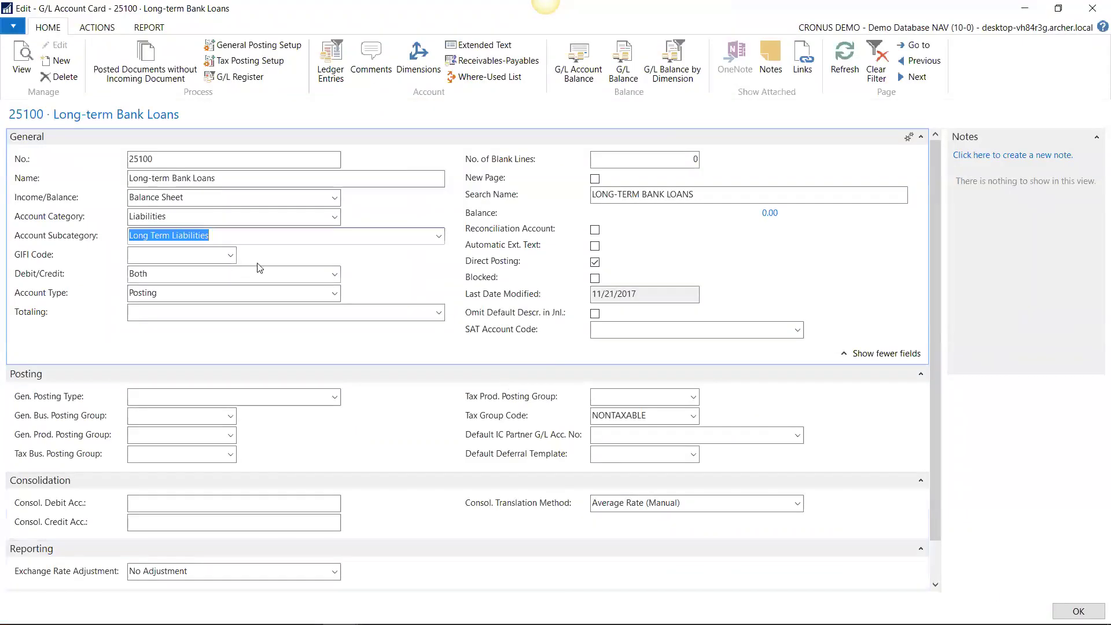
key(Escape)
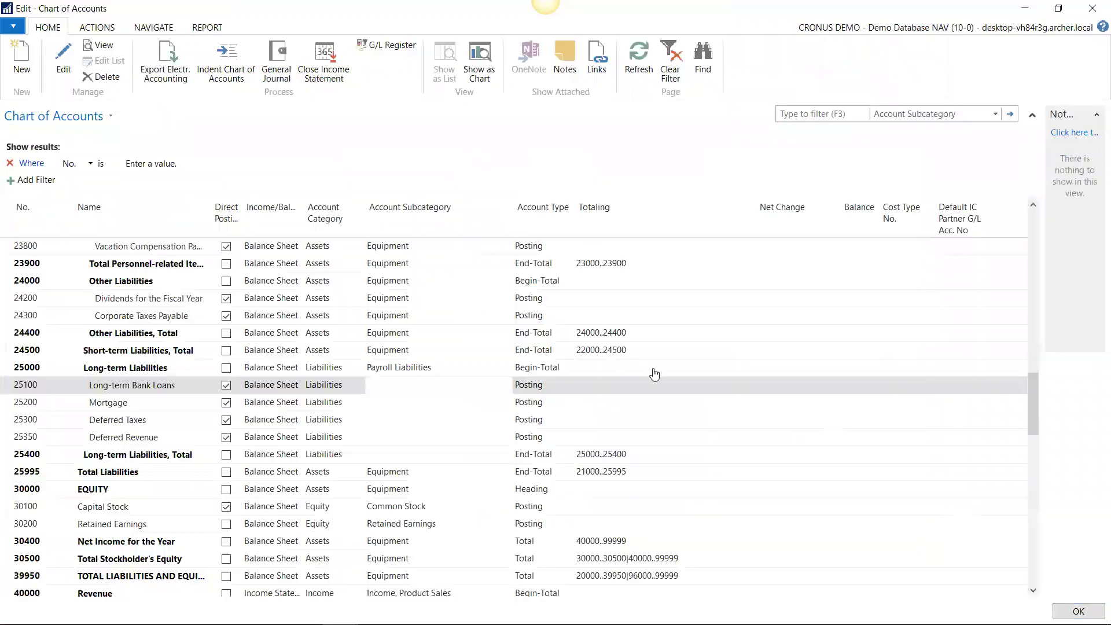
Step: Paste Long Term Liabilities as the subcategory for 25200 Mortgage and 25300 Deferred Taxes
click(180, 400)
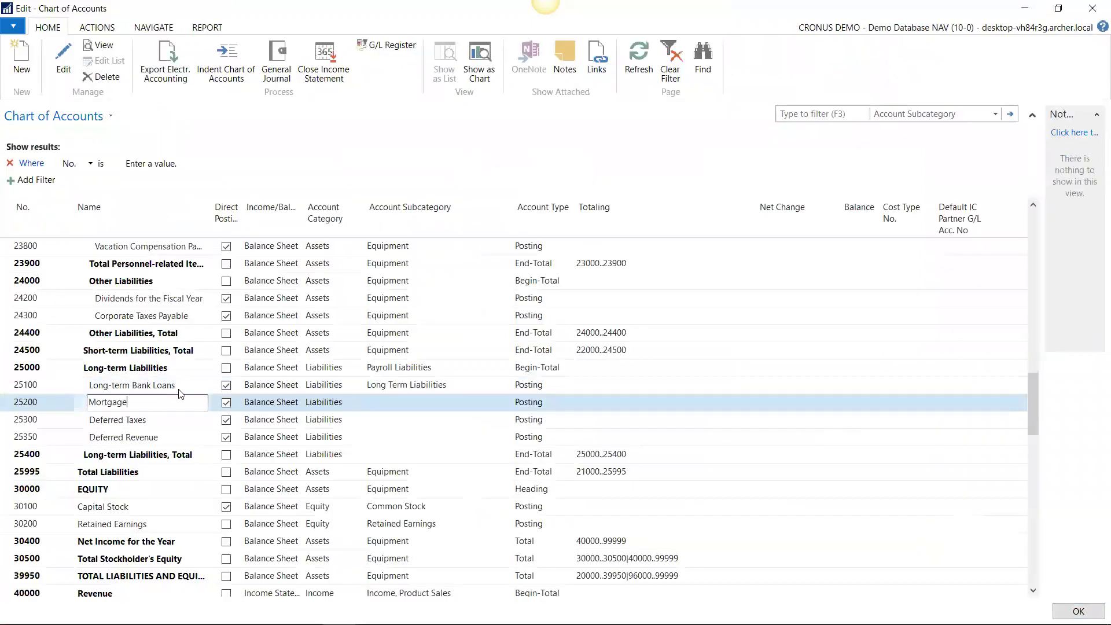
click(62, 67)
click(150, 238)
text(Long Term Liabilities)
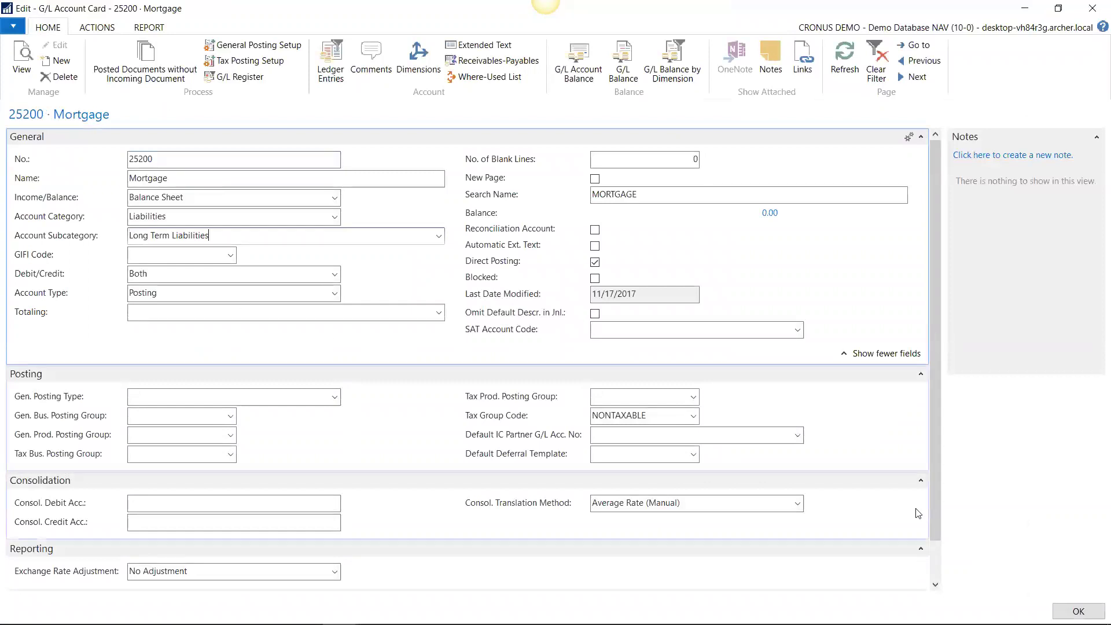
click(1079, 612)
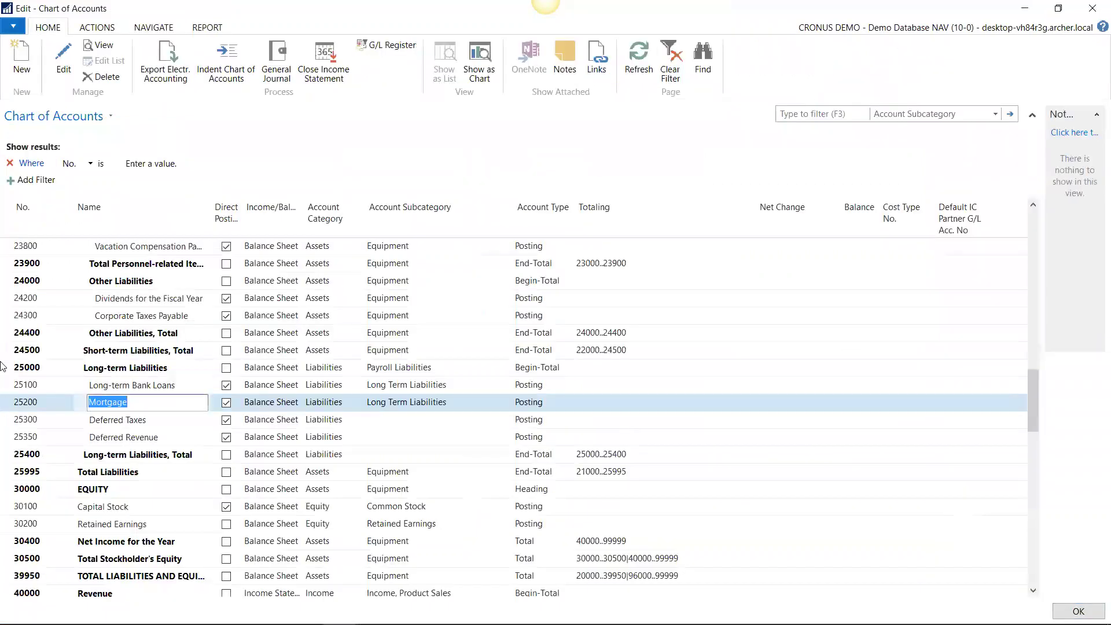
key(Down)
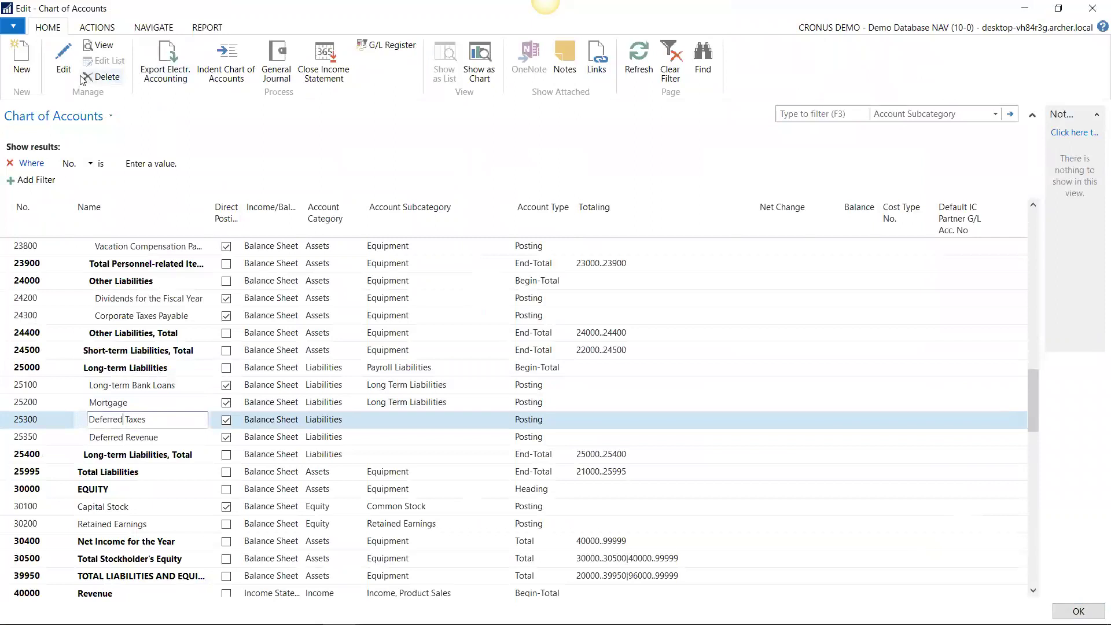
click(64, 64)
click(290, 236)
text(Long Term Liabilities)
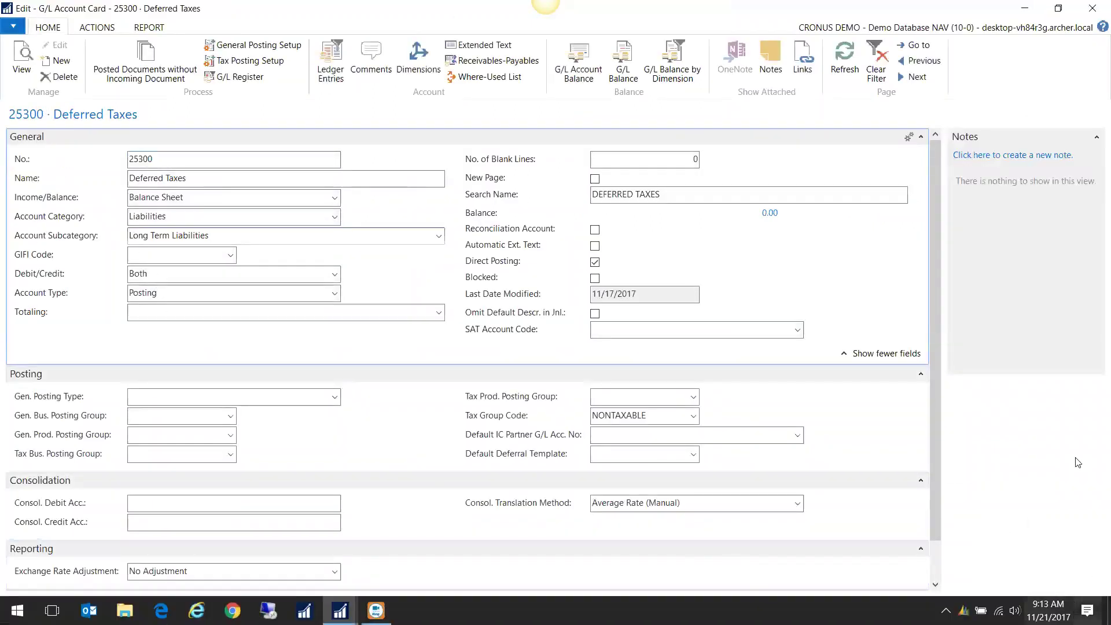
click(1079, 612)
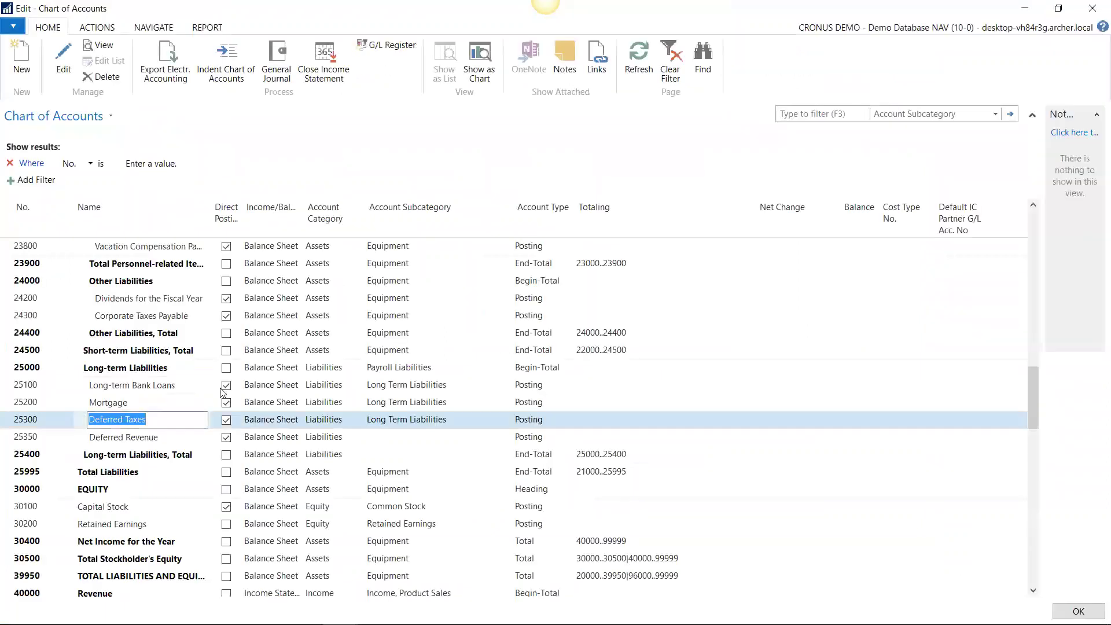
Step: Enter Long Term Liabilities as the subcategory for 25350 Deferred Revenue
click(117, 443)
click(62, 70)
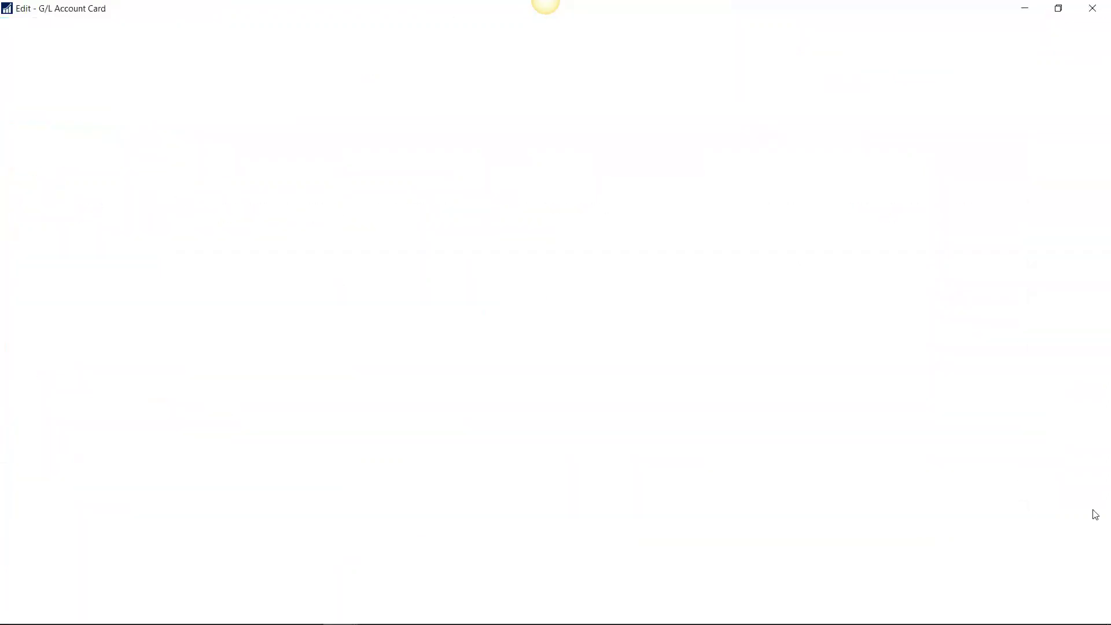
click(140, 236)
text(Long Term Liabilities)
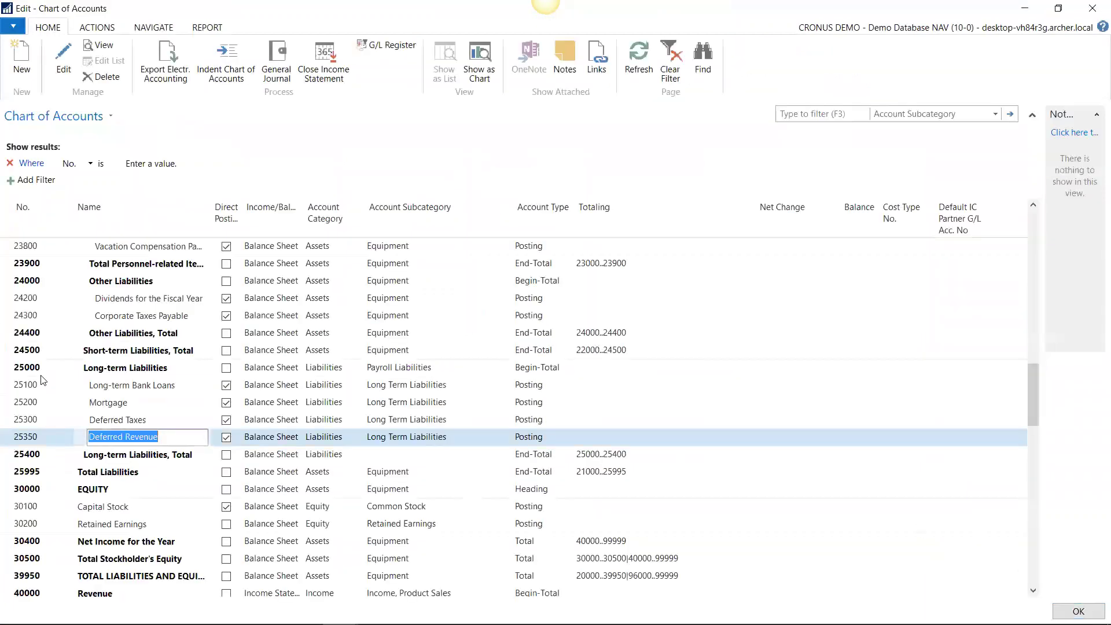
click(133, 402)
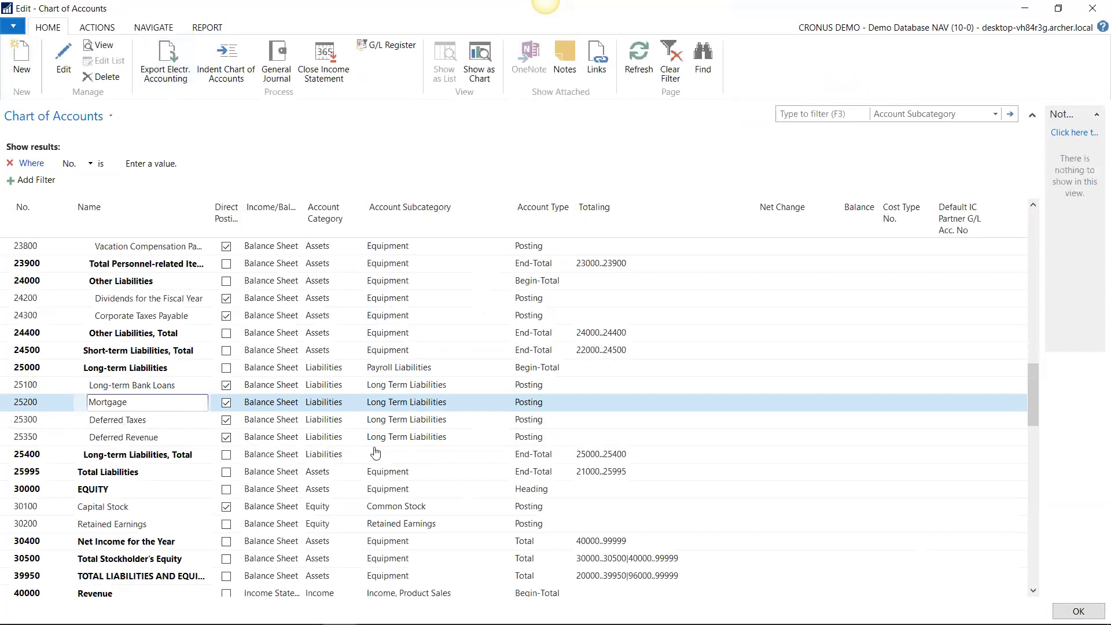
Step: Close the Edit - Chart of Accounts window
click(1094, 16)
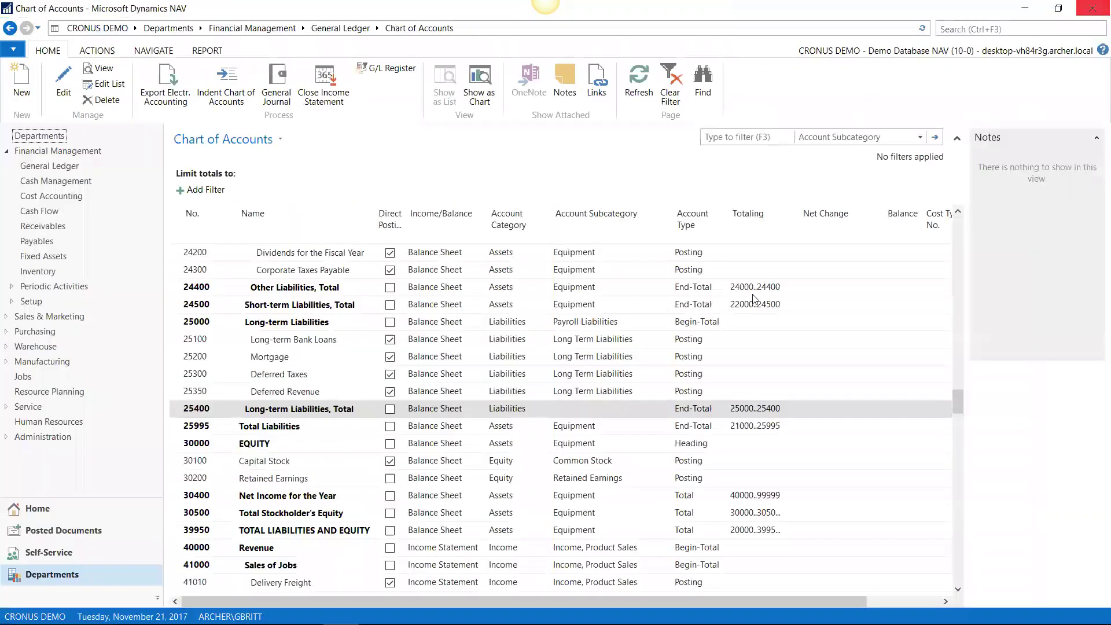
Step: Regenerate the account schedules from the G/L Account Categories list, then close the editor
click(50, 167)
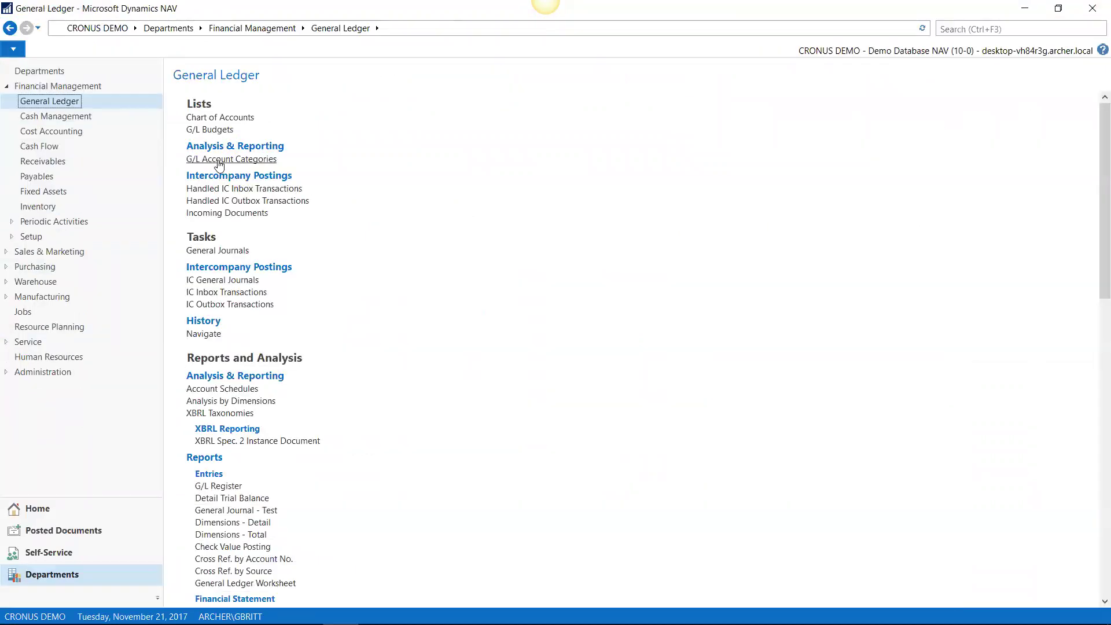
click(219, 159)
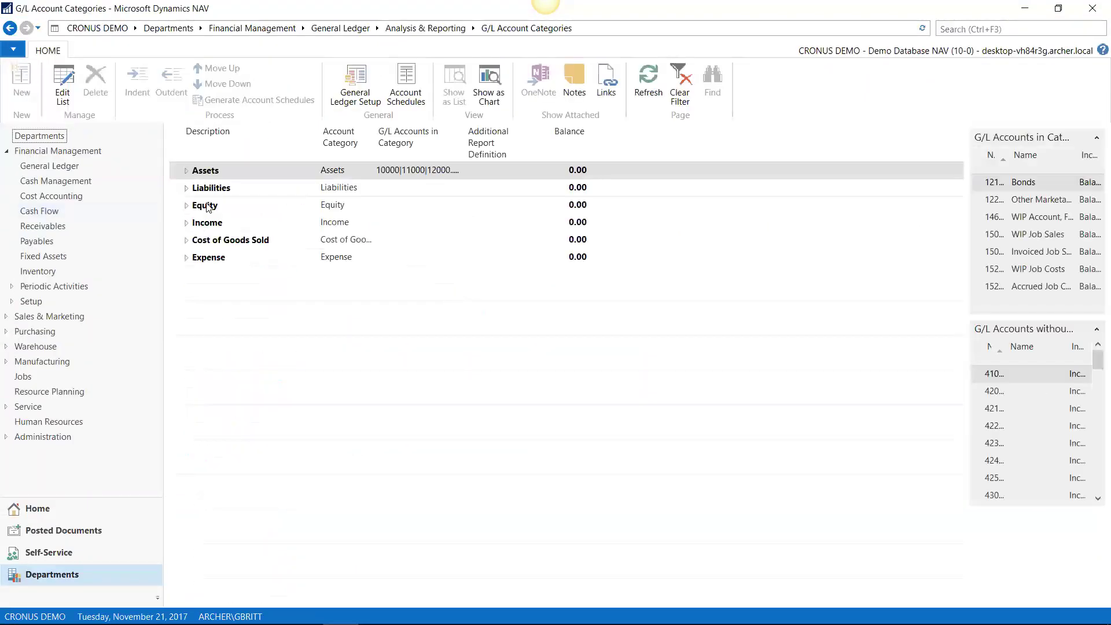
click(186, 188)
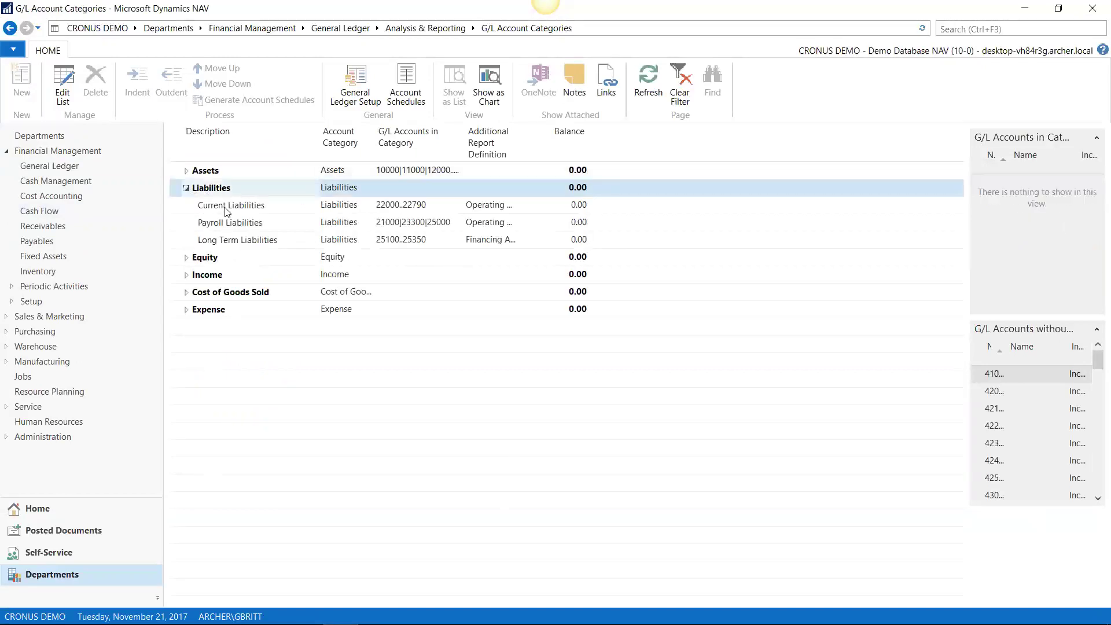
key(ctrl+shift+e)
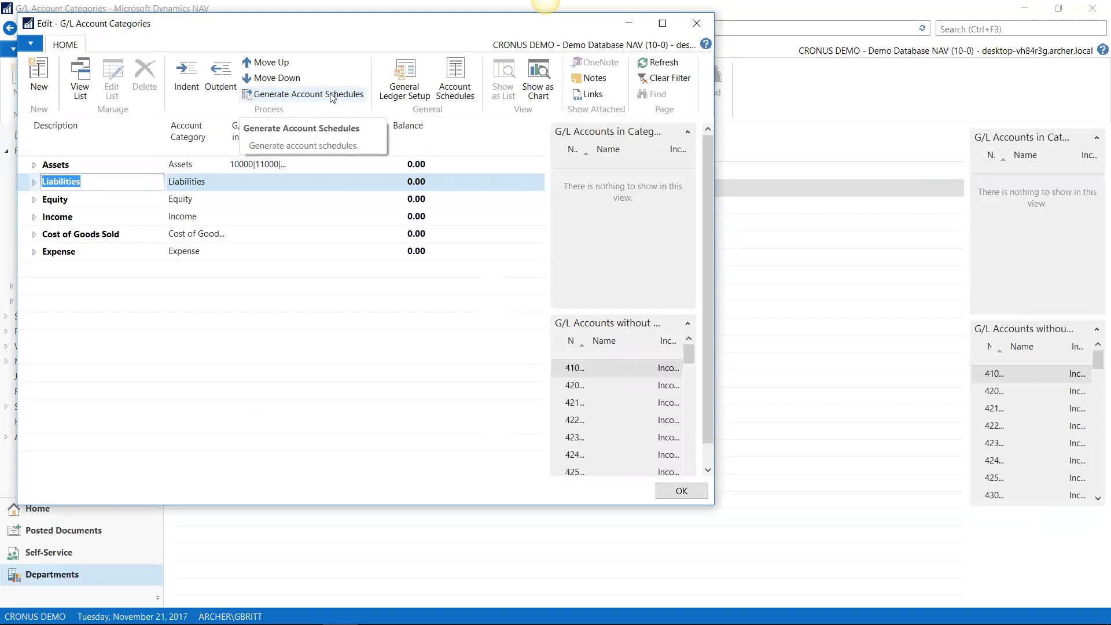
click(332, 96)
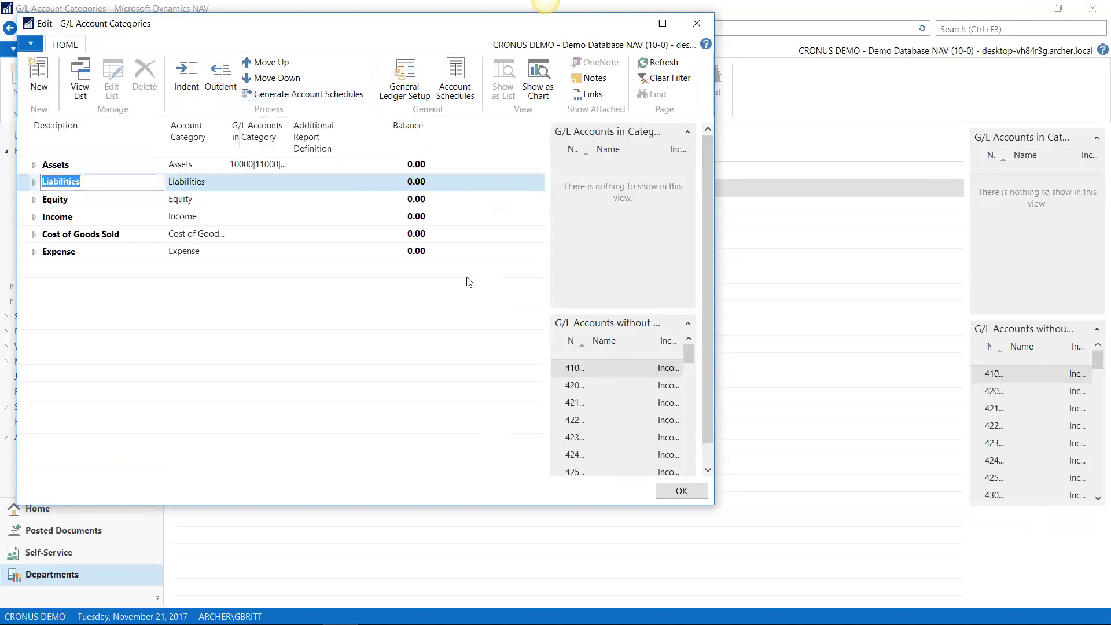
click(680, 491)
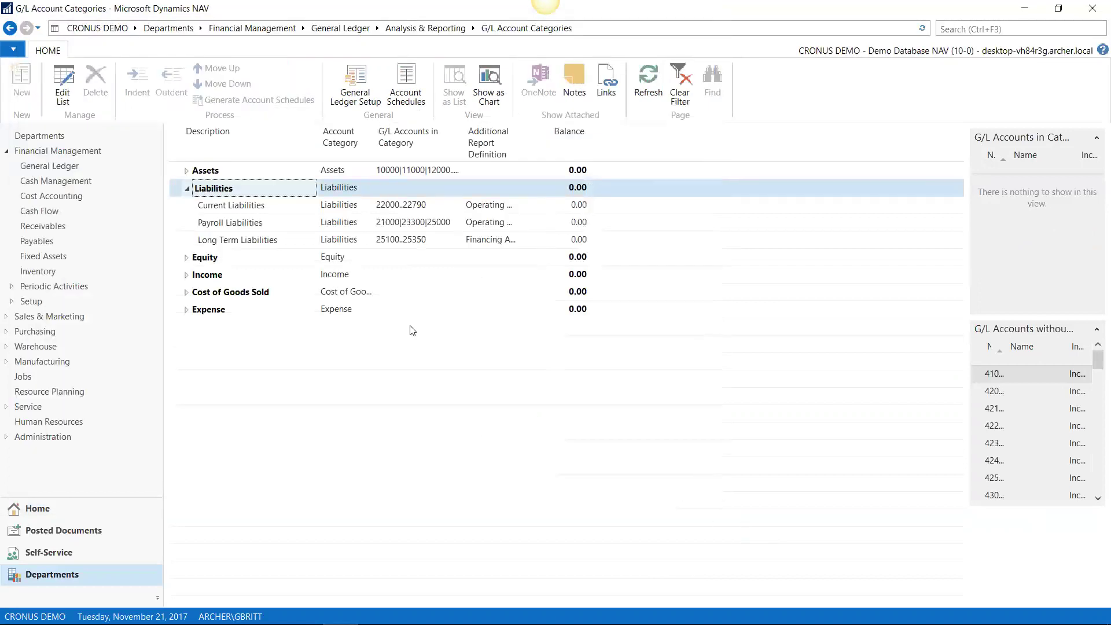
Step: Open M-BALANCE from General Ledger's Account Schedules for editing and inspect row P0017 Long Term Liabilities
click(49, 166)
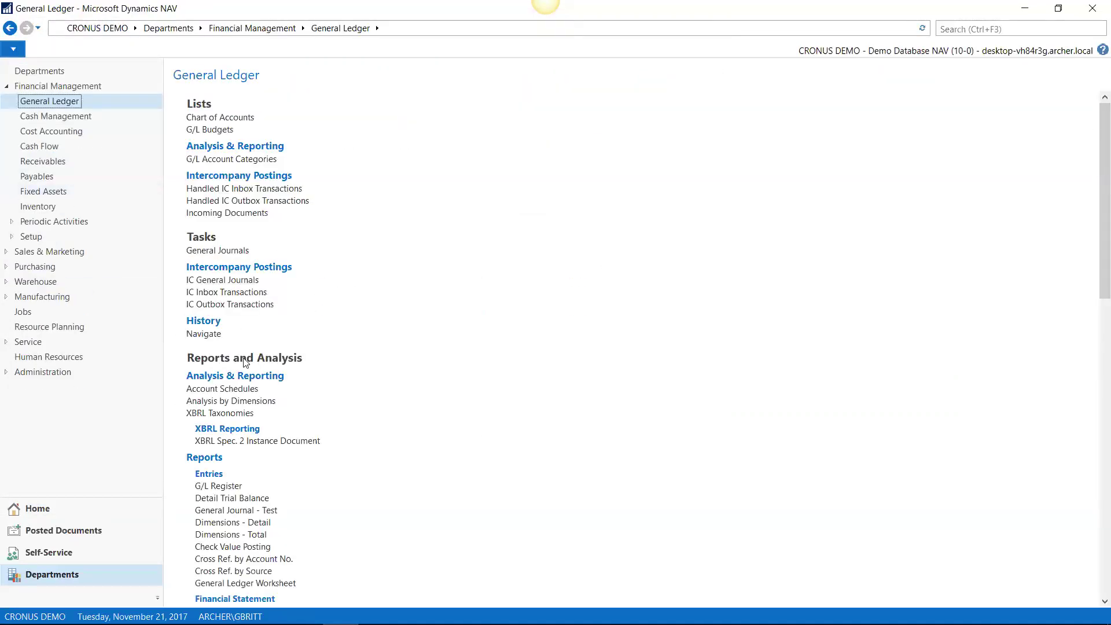
click(233, 389)
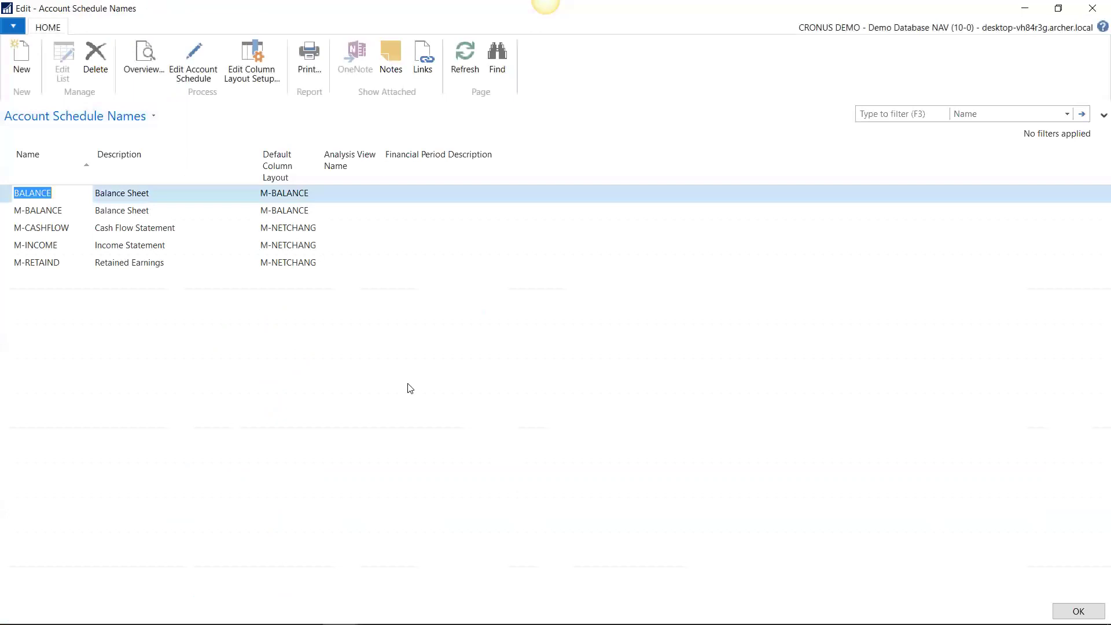
click(36, 210)
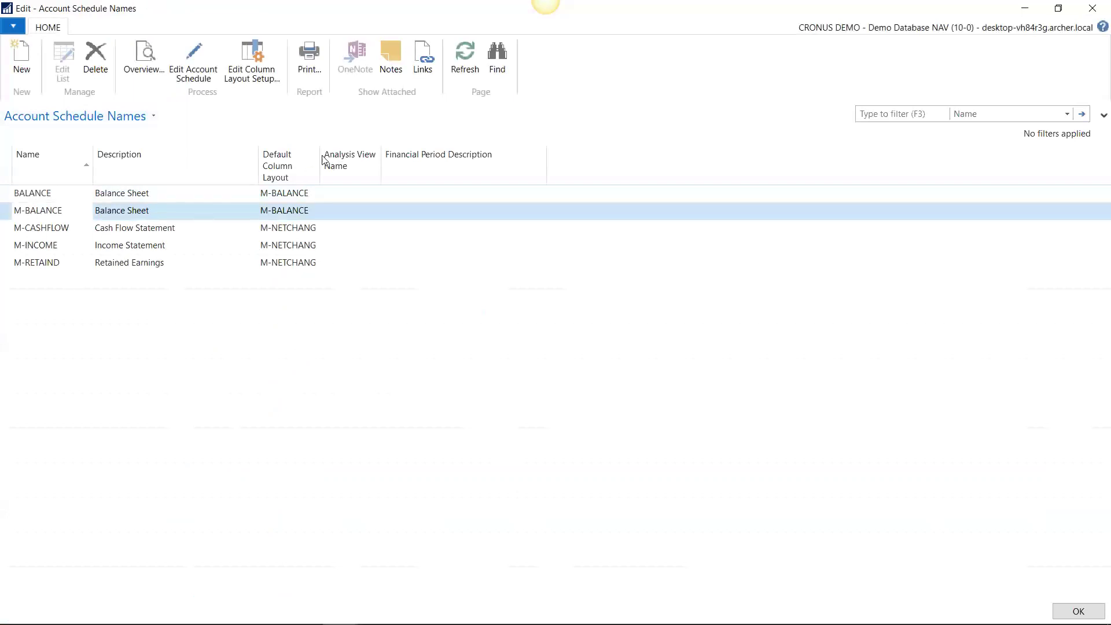
click(193, 61)
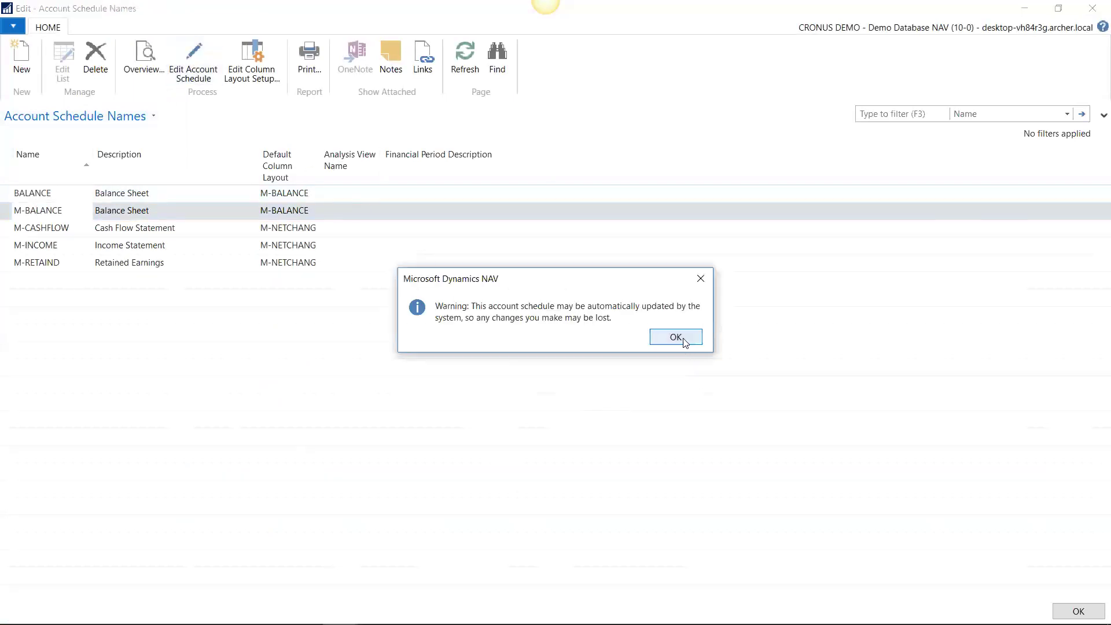
click(676, 337)
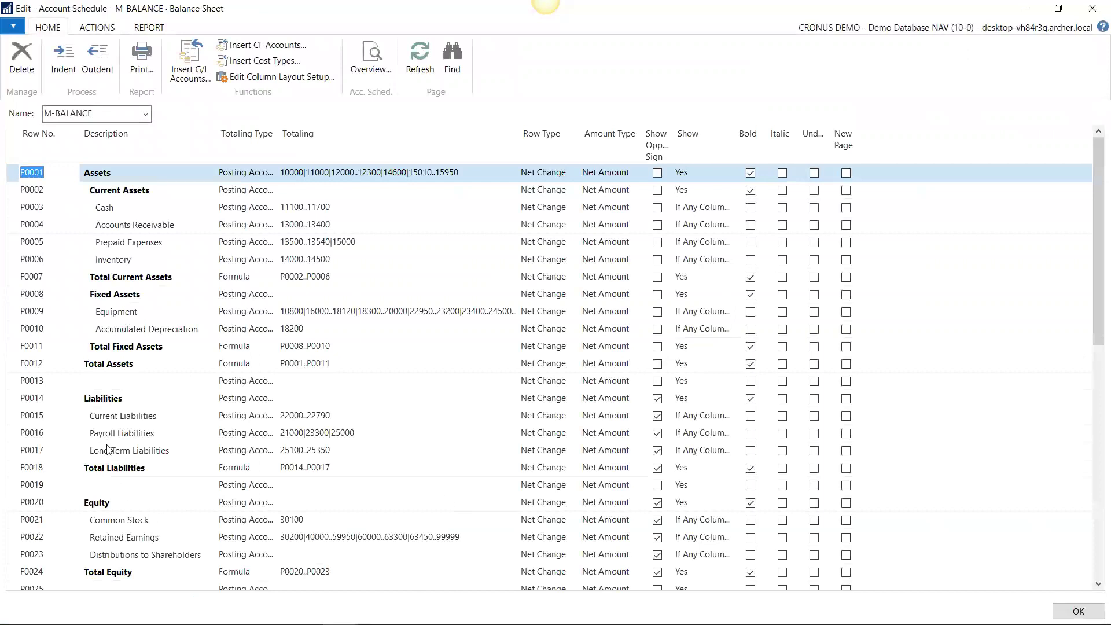
click(109, 450)
key(Escape)
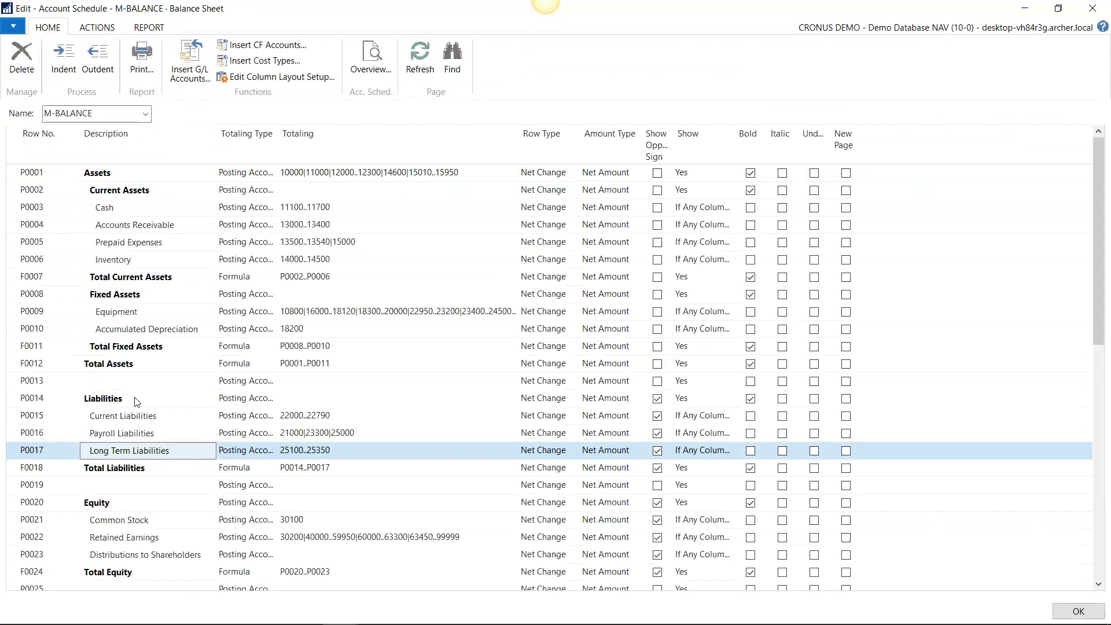
Step: Confirm row P0017 totals 25100..25350, then close the M-BALANCE schedule
click(346, 449)
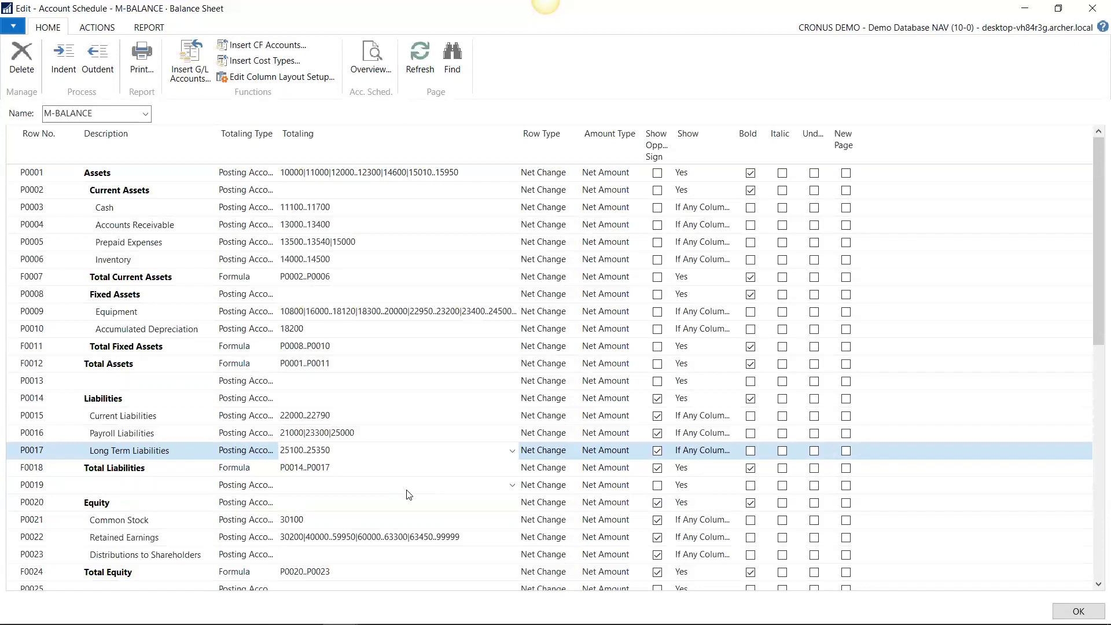
key(Escape)
key(Escape)
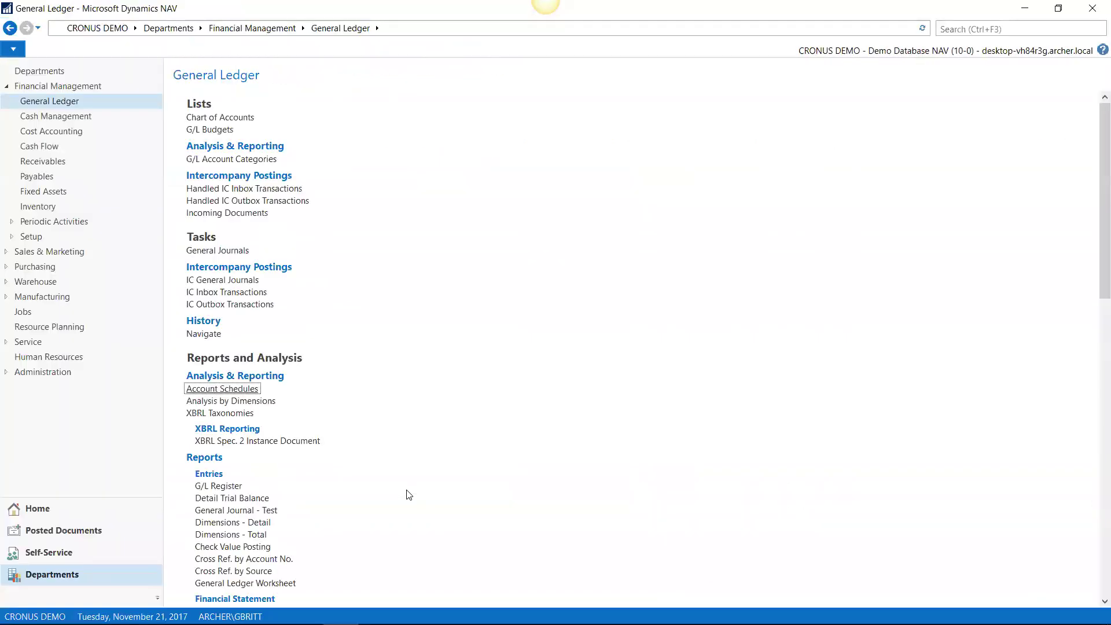